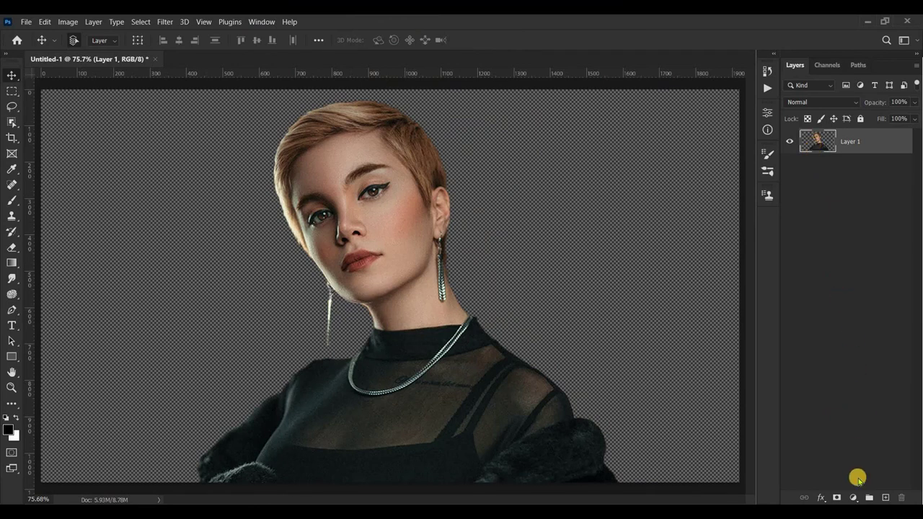
Add a Solid Color fill layer in black (#000000) over the cut-out portrait.
click(853, 498)
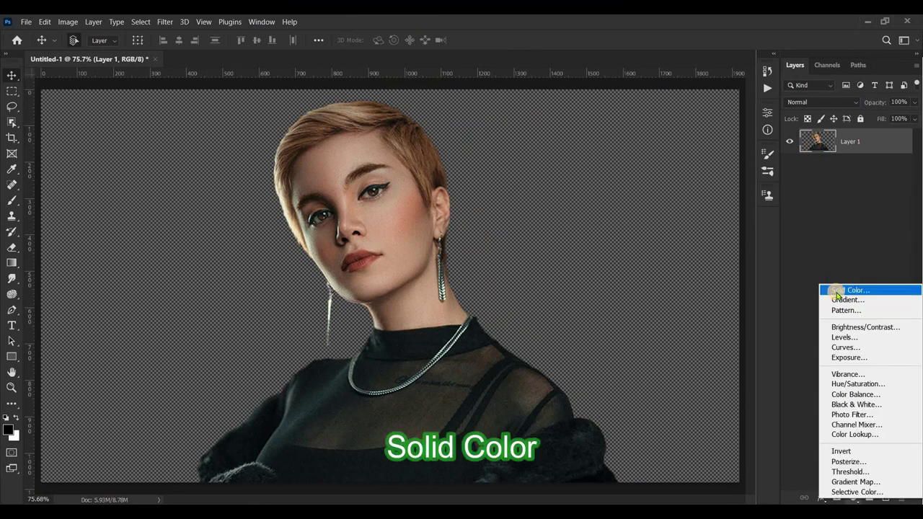
click(837, 292)
click(869, 72)
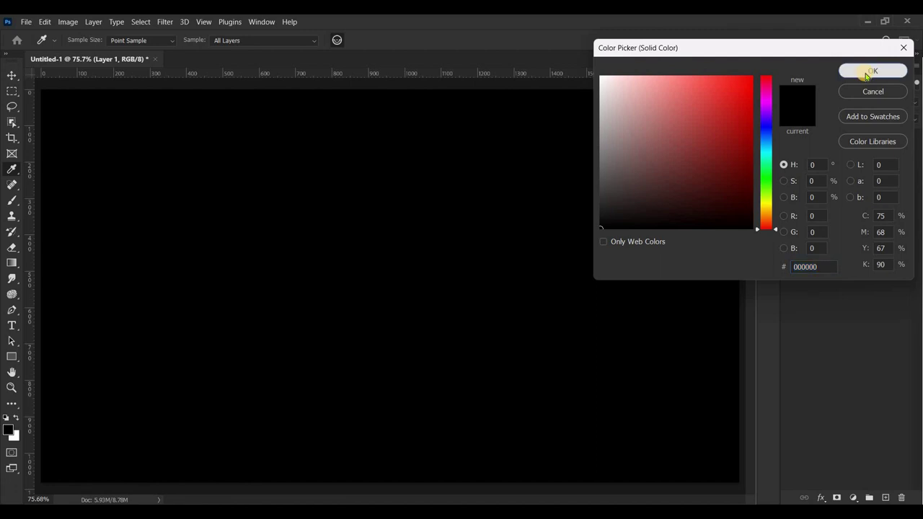
Move the black fill beneath the portrait layer and group the two together.
key(ctrl+bracketleft)
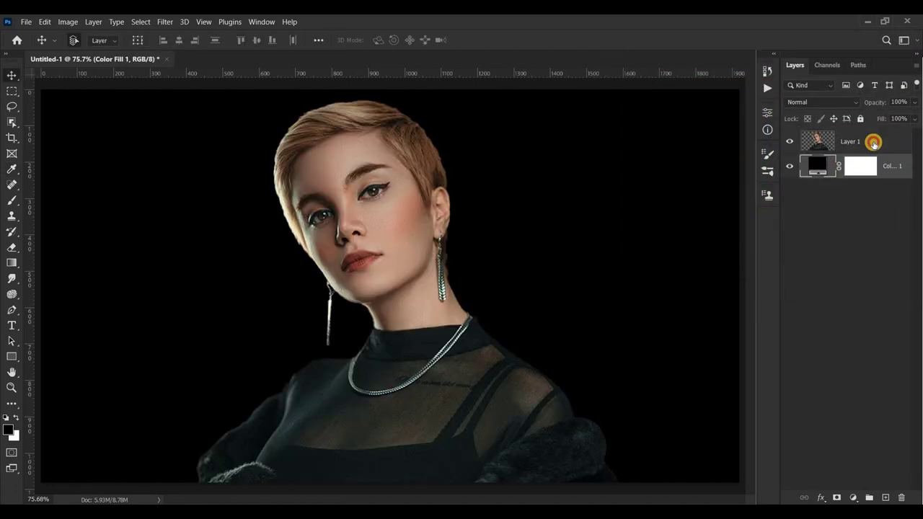
shift+click(866, 142)
key(ctrl+g)
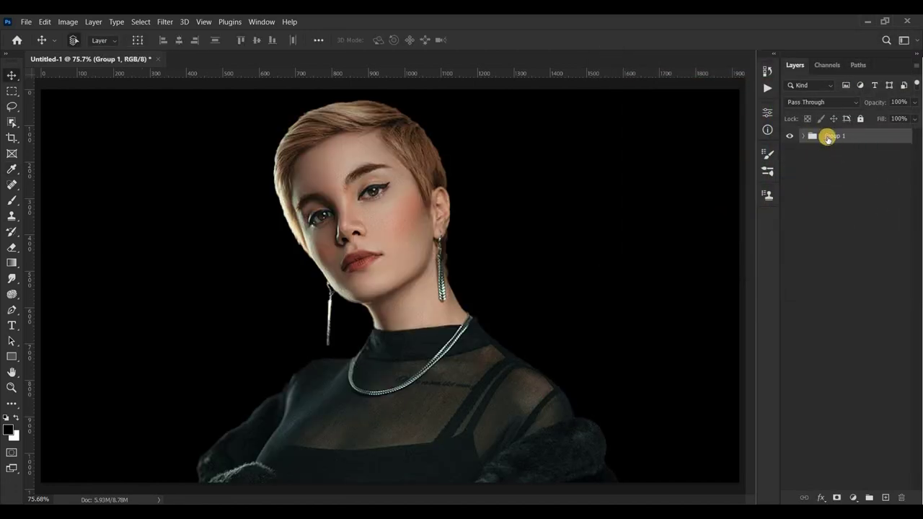
Duplicate the group, merge the copy into one layer, and duplicate that layer.
key(ctrl+j)
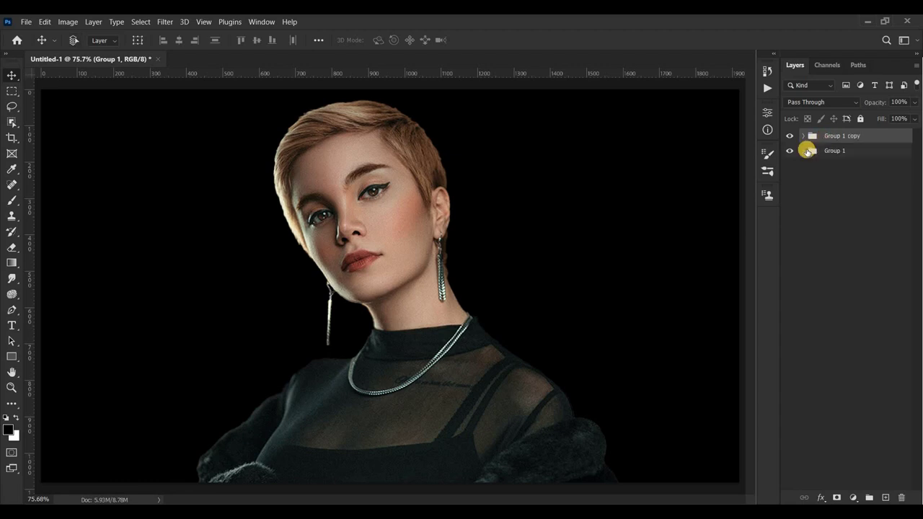
key(ctrl+e)
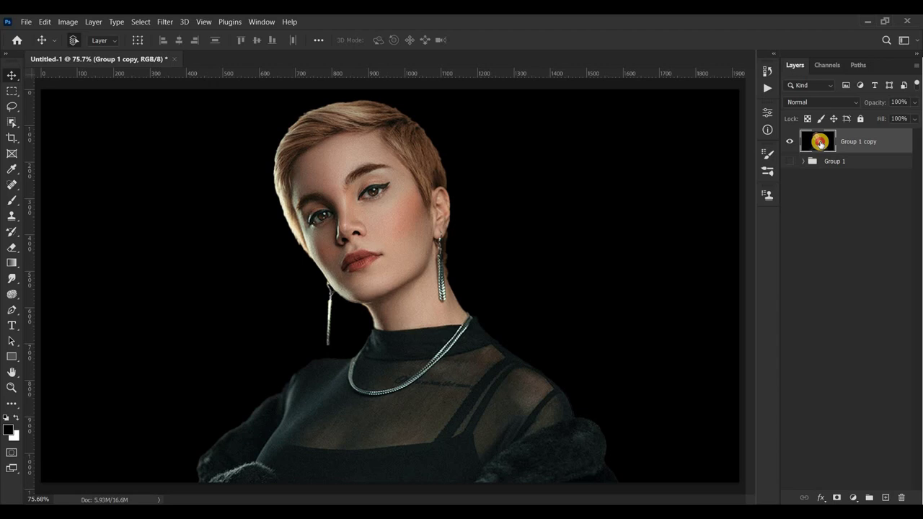
key(ctrl+j)
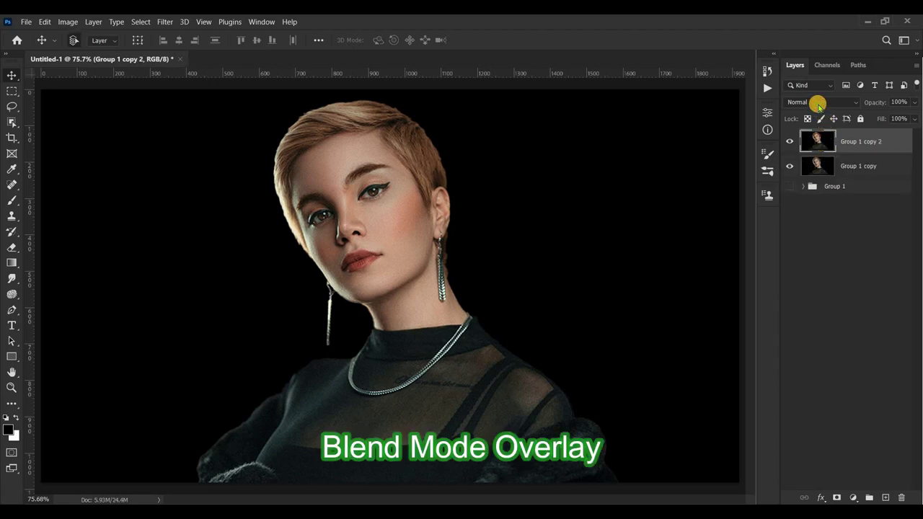
Set the top copy to Overlay and apply a 2-pixel High Pass filter.
click(819, 101)
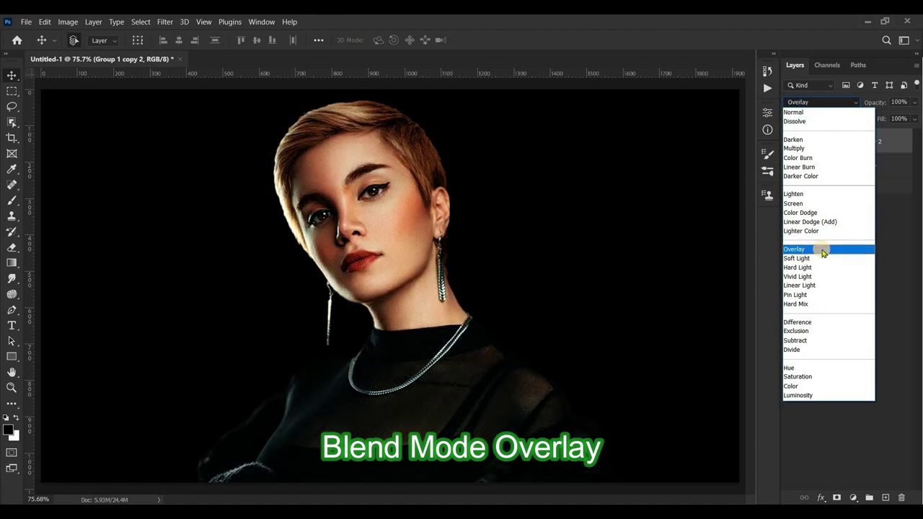
click(819, 249)
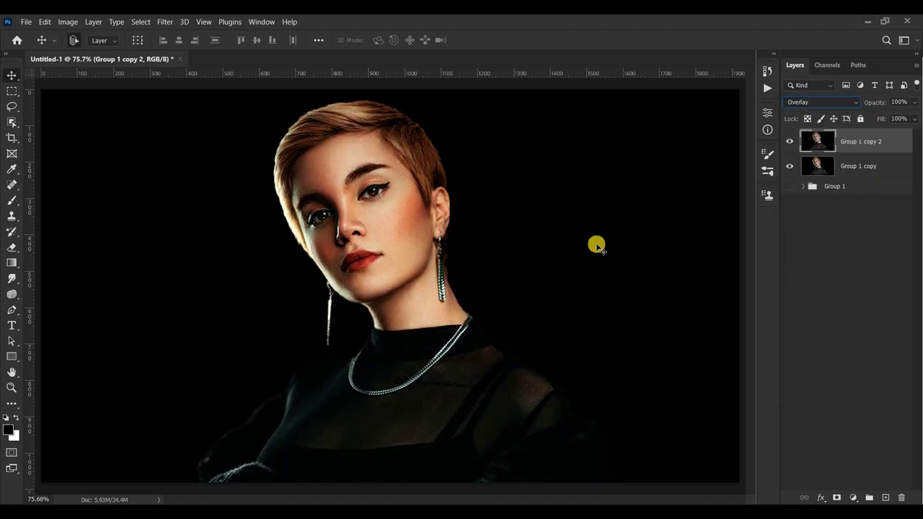
click(165, 21)
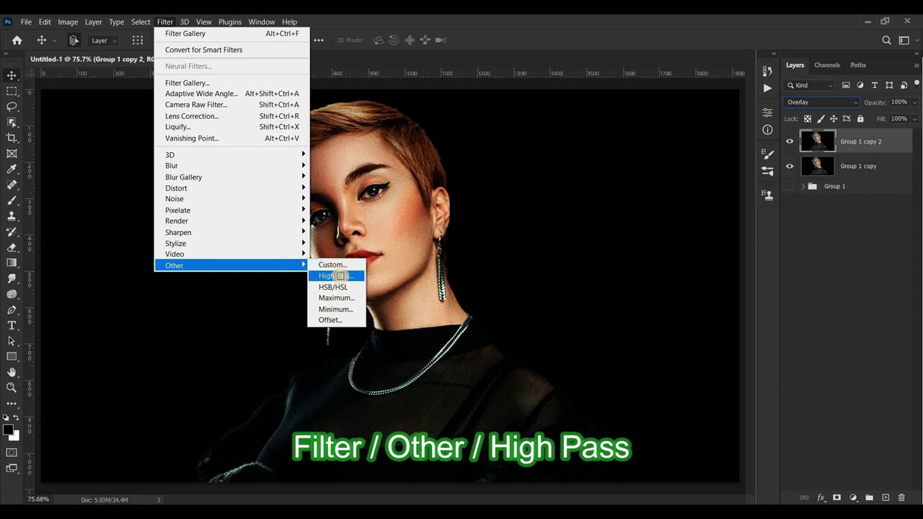
click(336, 275)
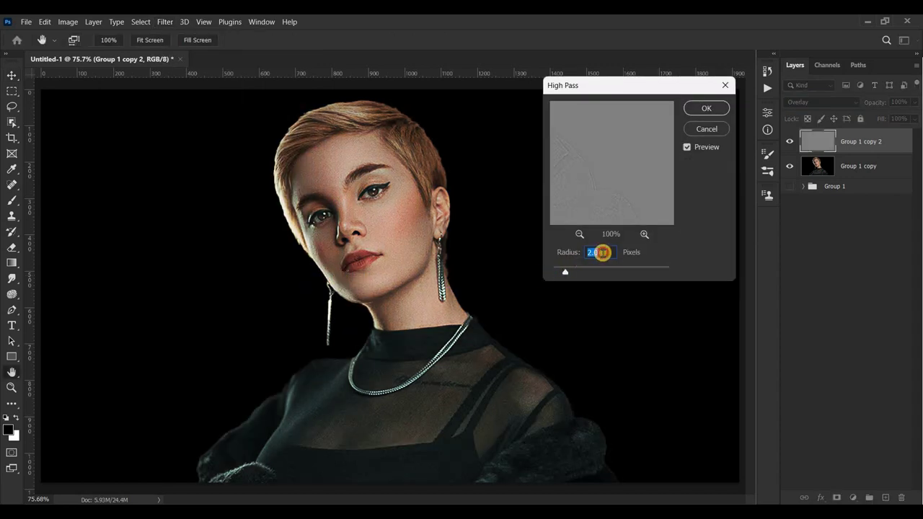
click(602, 252)
click(710, 109)
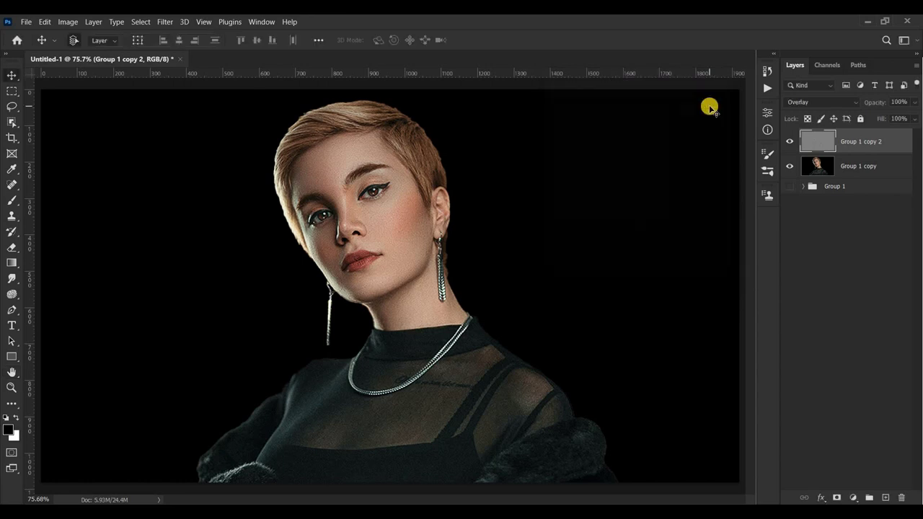
Merge the High Pass copy with the layer beneath into Group 1 copy 2.
shift+click(880, 167)
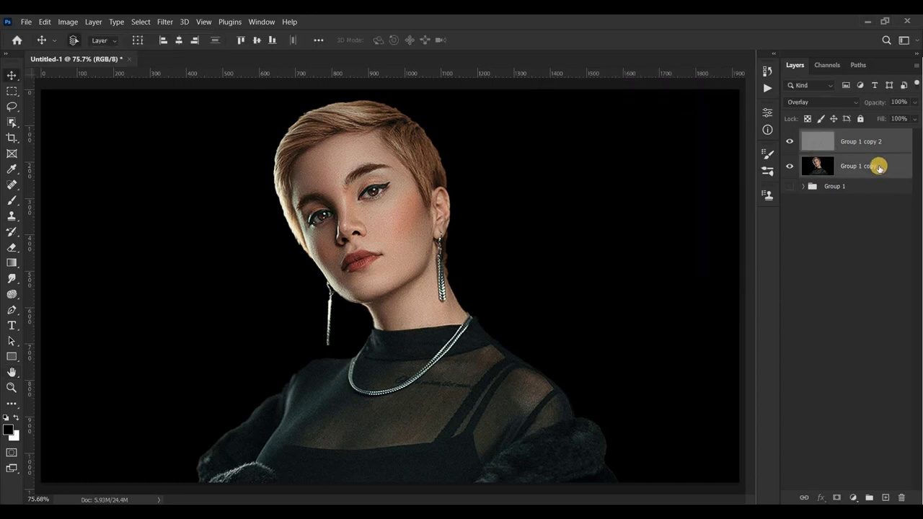
right_click(878, 166)
click(808, 375)
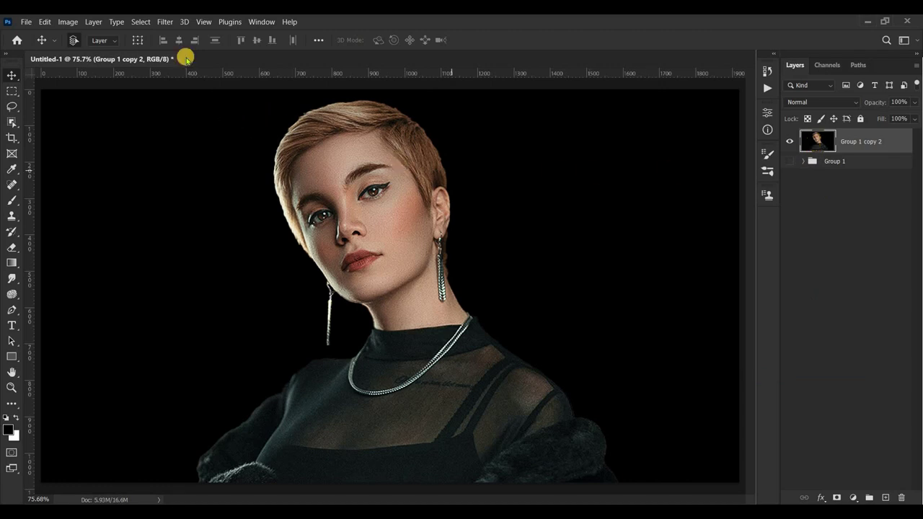
click(166, 22)
mouse_move(179, 232)
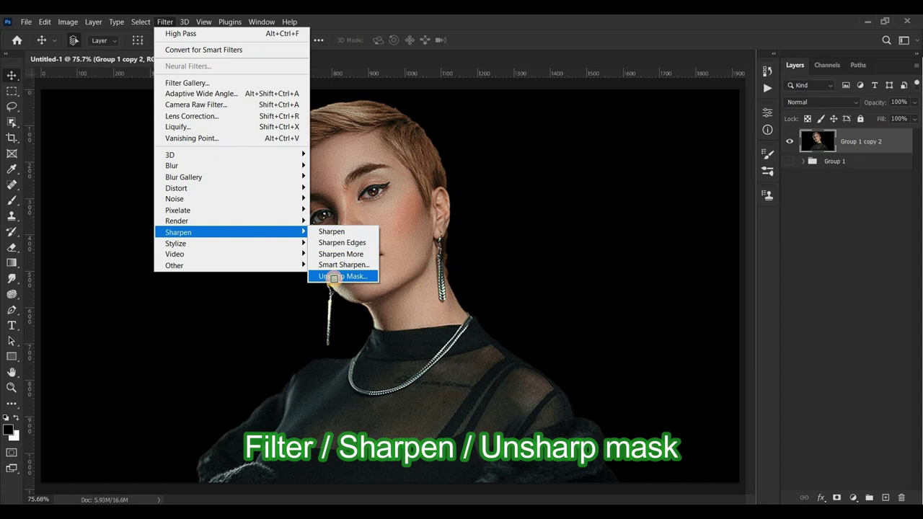
Apply Unsharp Mask at 200% with a 5.0 px radius and threshold 0.
click(339, 276)
click(577, 311)
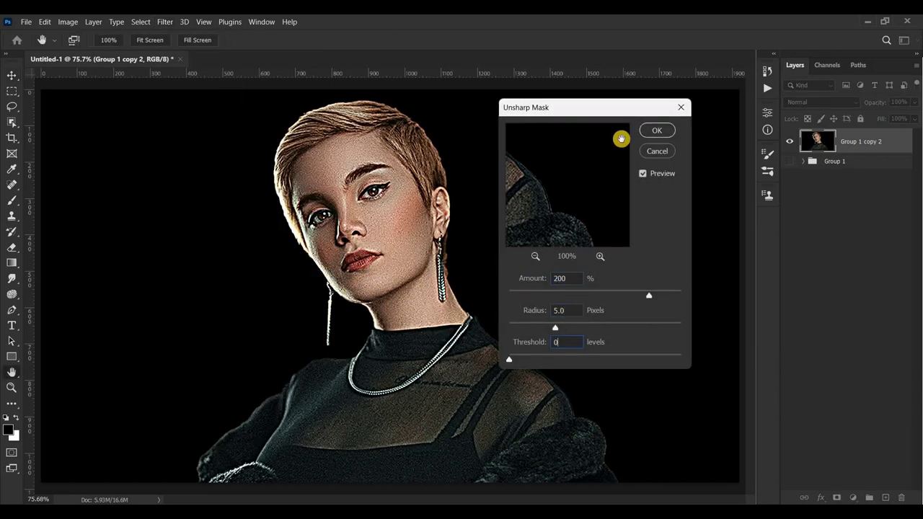
click(656, 130)
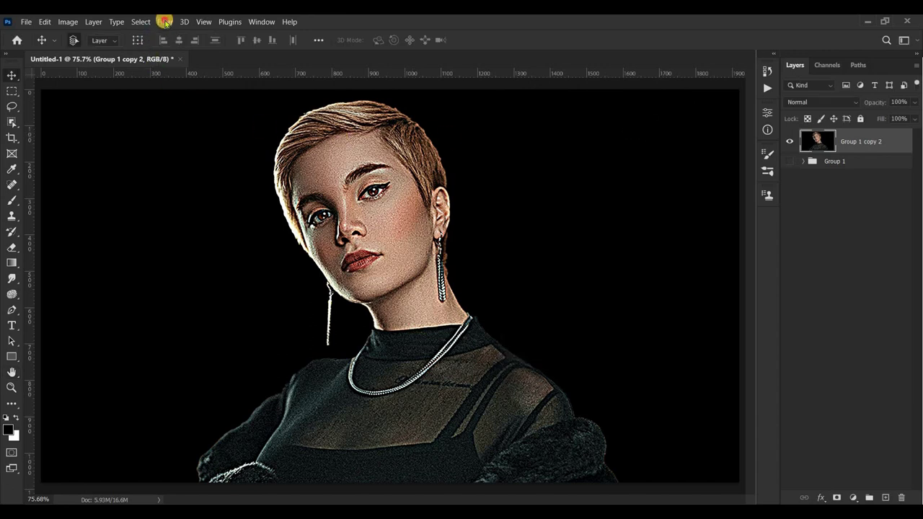
Apply Oil Paint with stylization 3, cleanliness 3, scale 0.1 and bristle detail 0.
click(164, 22)
mouse_move(175, 243)
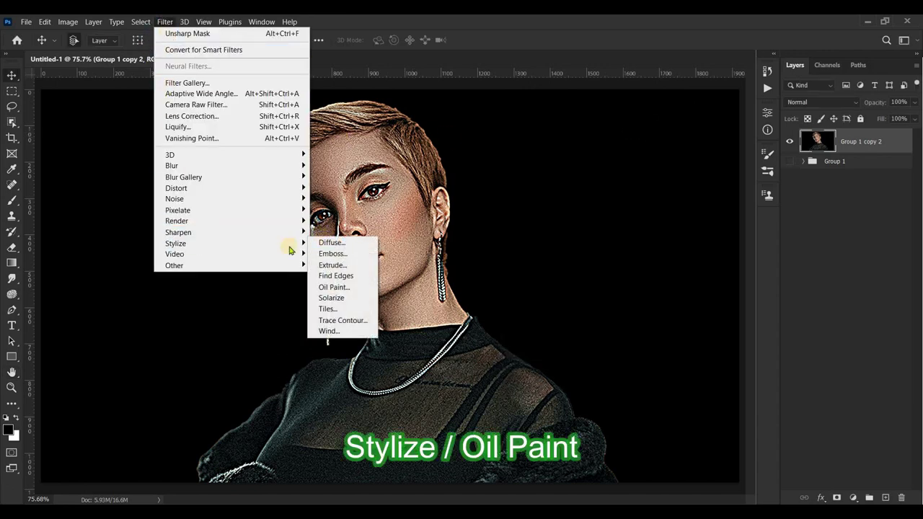
click(352, 287)
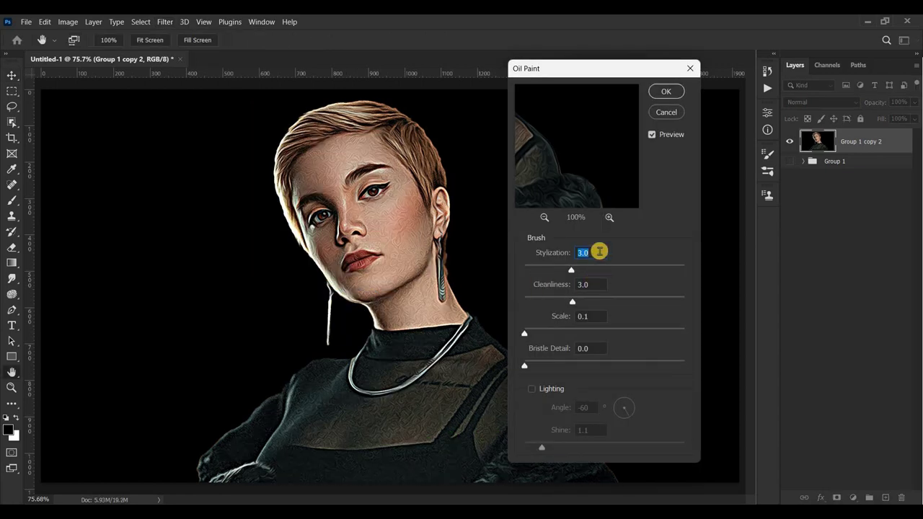
click(600, 251)
click(599, 286)
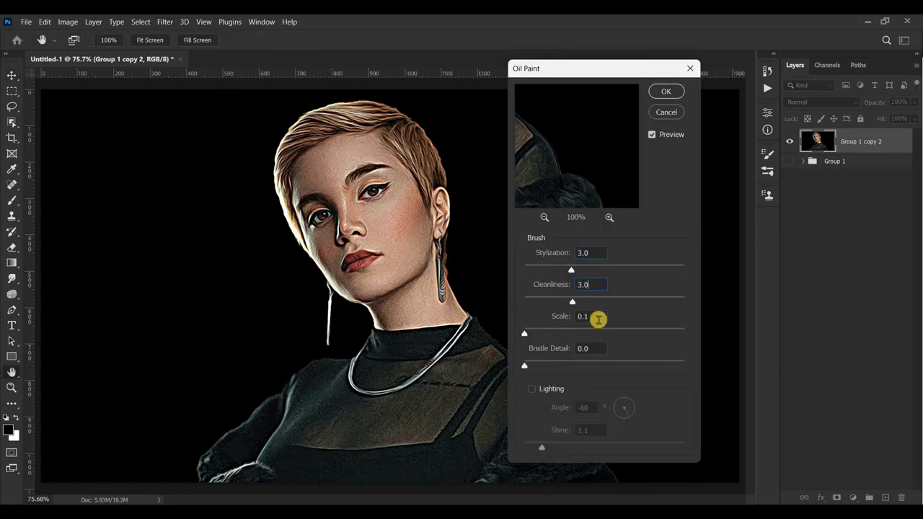
click(598, 322)
click(597, 348)
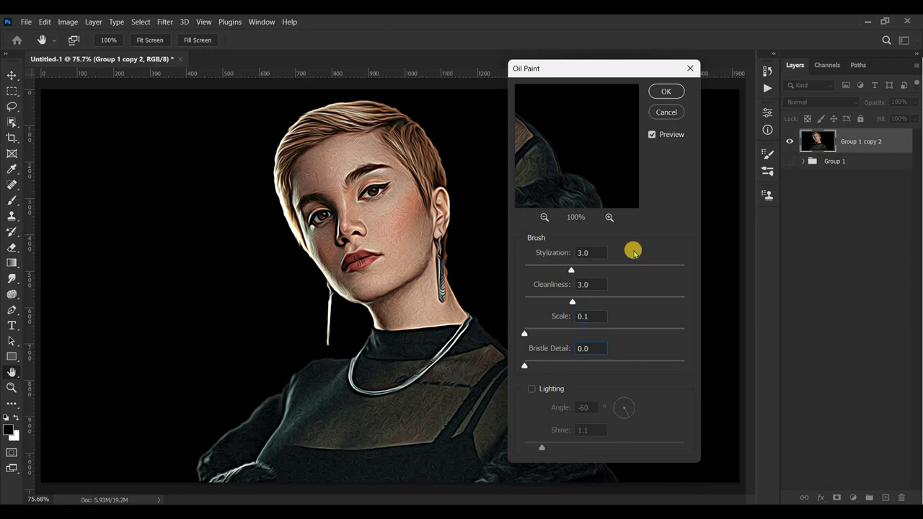
click(665, 90)
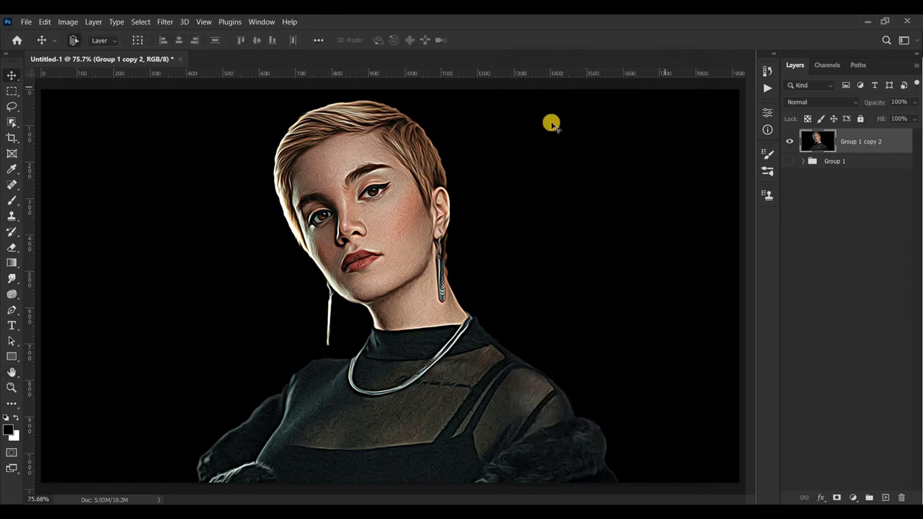
Apply Reduce Noise at strength 10 with Preserve and Sharpen Details at 0.
click(166, 23)
mouse_move(175, 199)
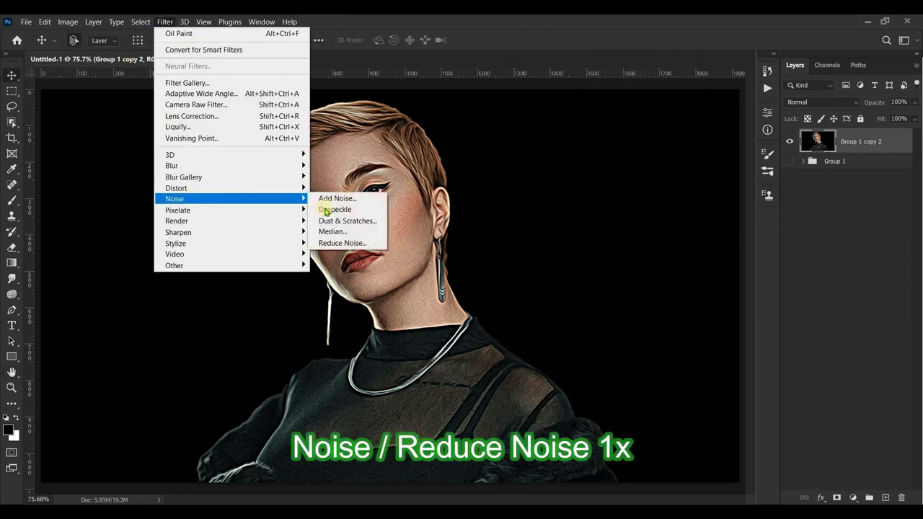
click(372, 243)
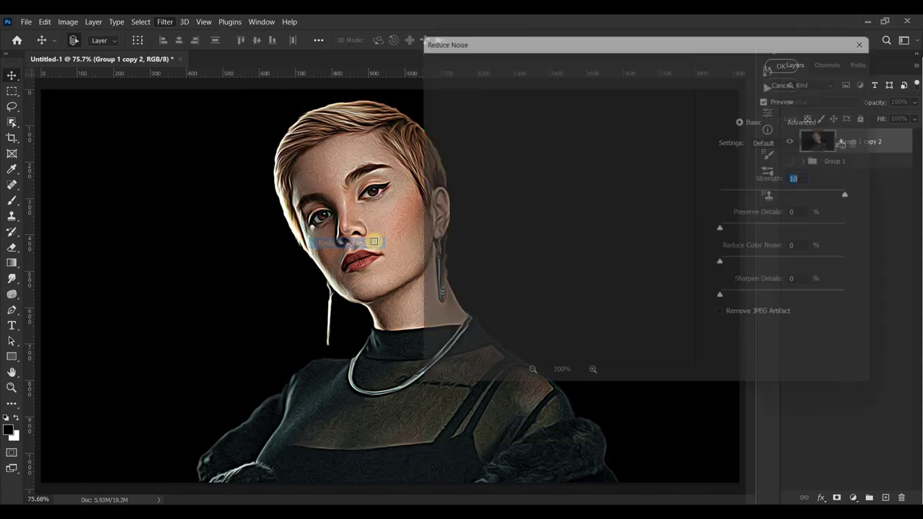
click(815, 214)
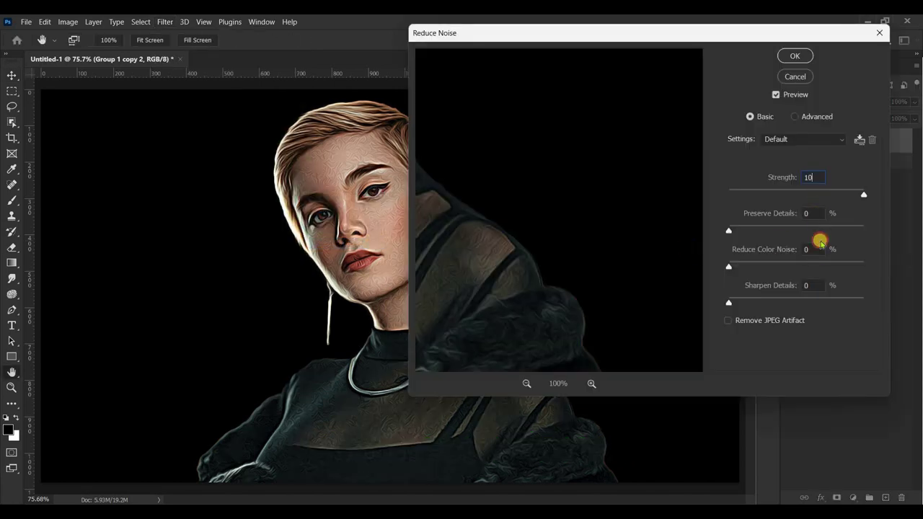
click(815, 286)
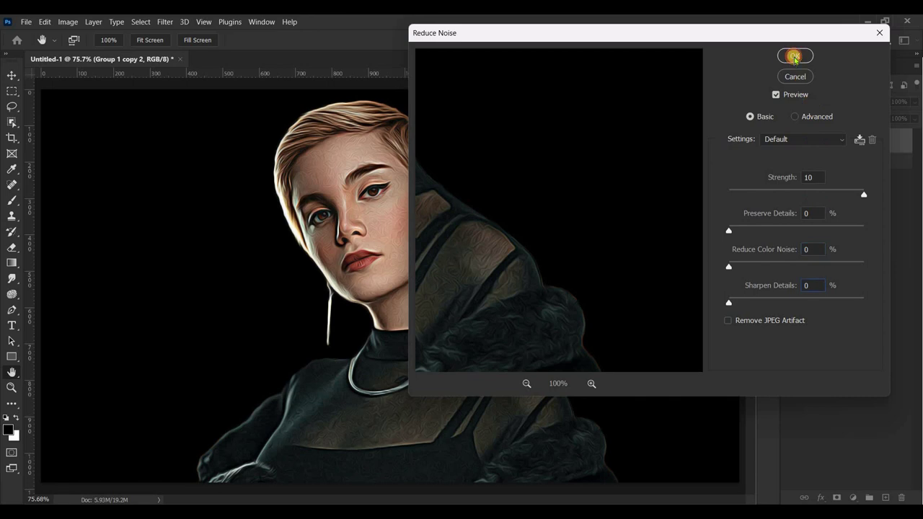
click(794, 56)
Run the same Reduce Noise settings a second time on the portrait.
click(165, 22)
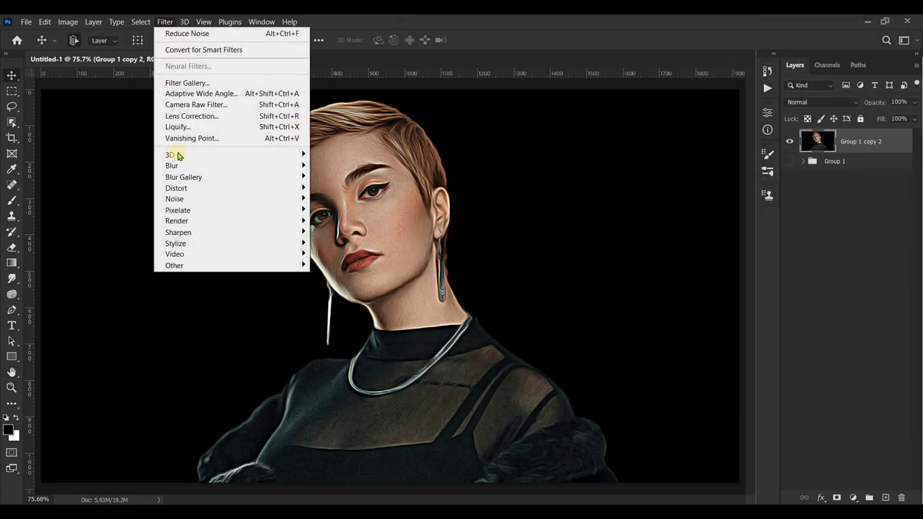
mouse_move(175, 199)
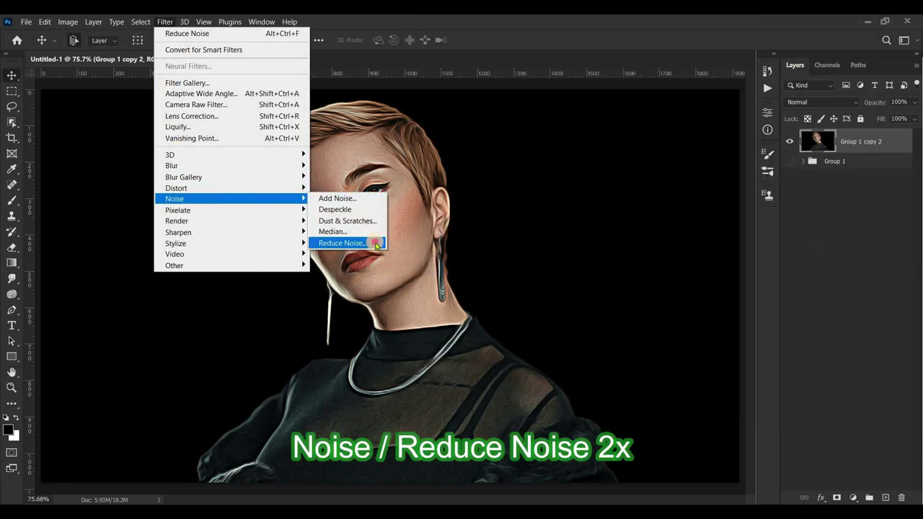
click(375, 246)
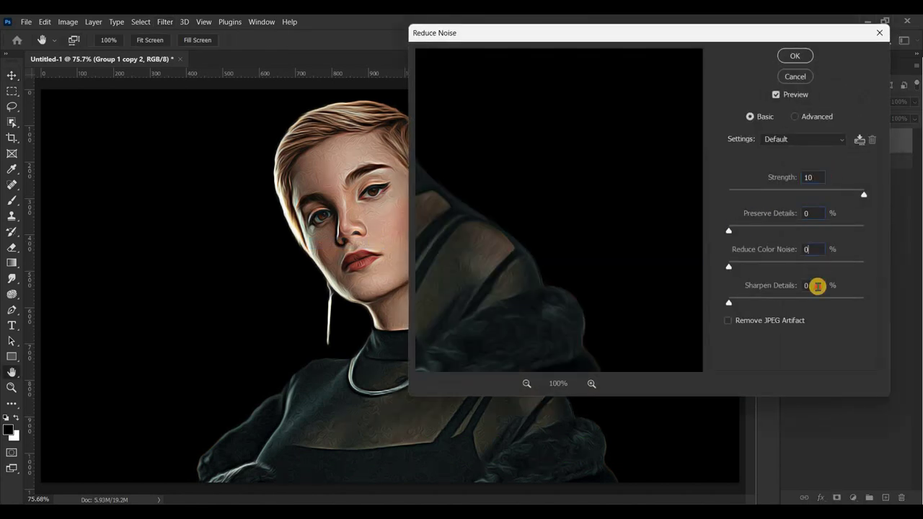
click(795, 57)
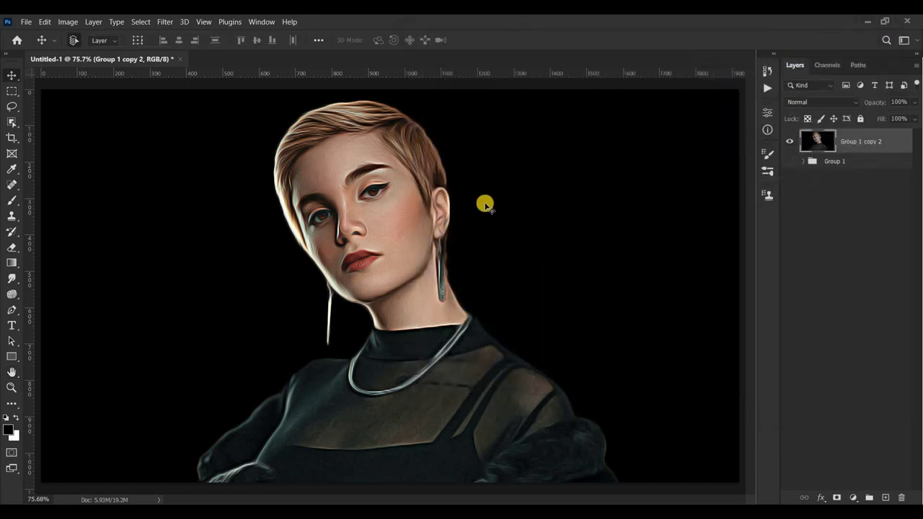
click(165, 22)
mouse_move(172, 165)
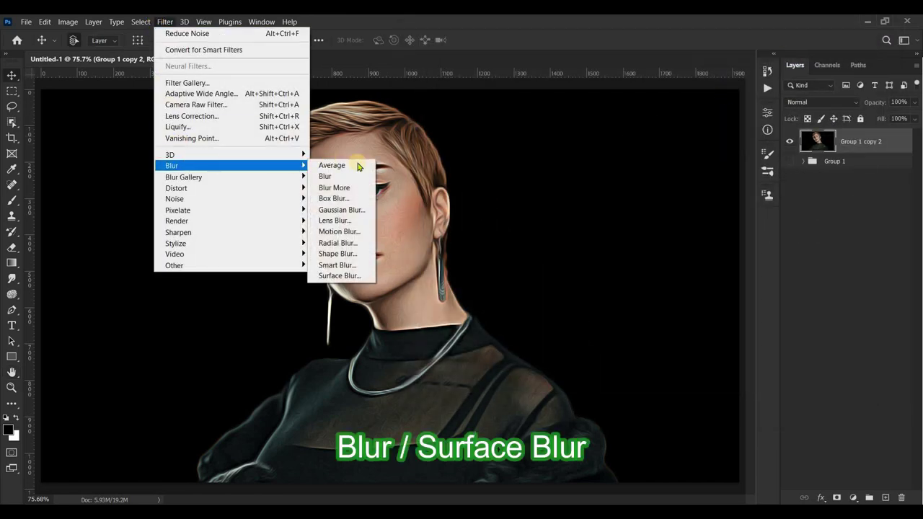
Apply Surface Blur (radius 20, threshold 17), duplicate the layer, and reselect Group 1 copy 2.
click(335, 276)
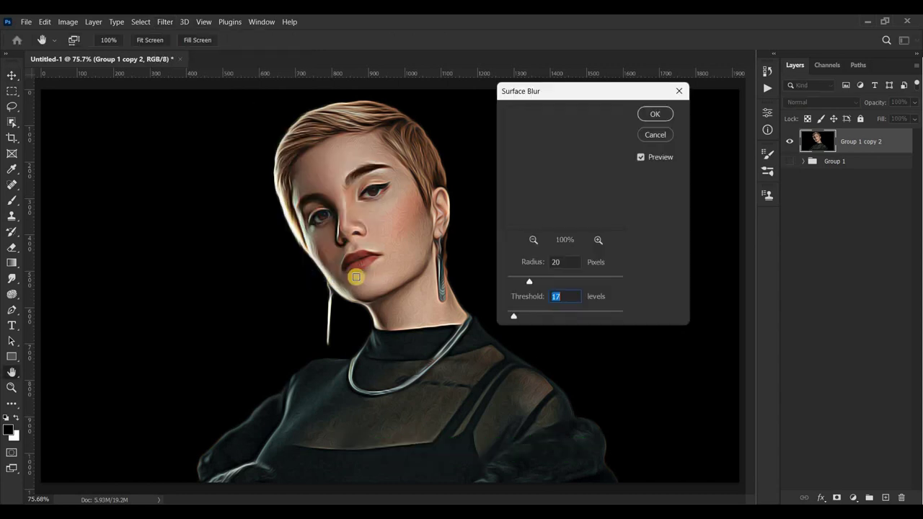
click(570, 262)
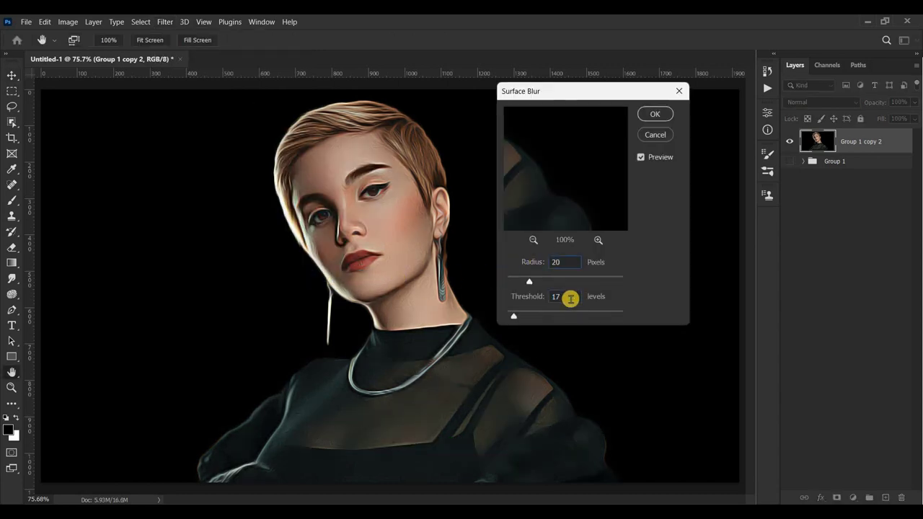
click(641, 158)
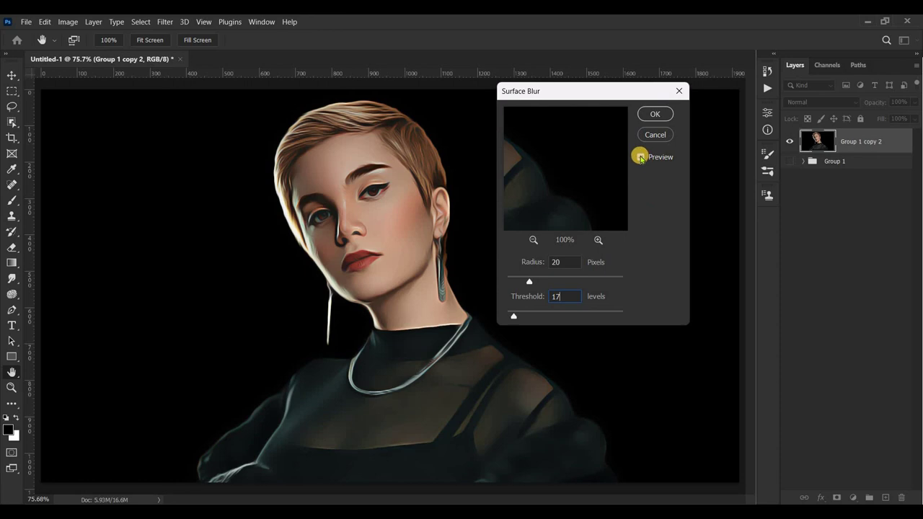
click(655, 114)
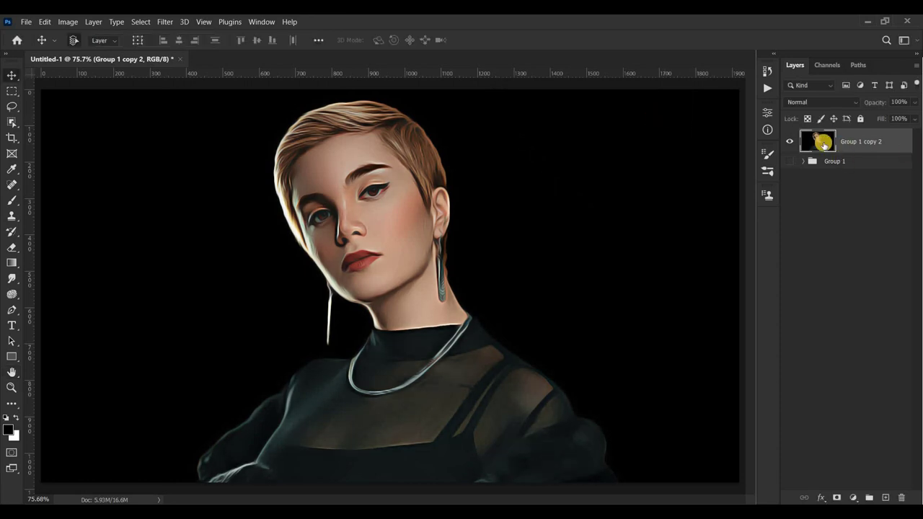
key(ctrl+j)
key(ctrl+j)
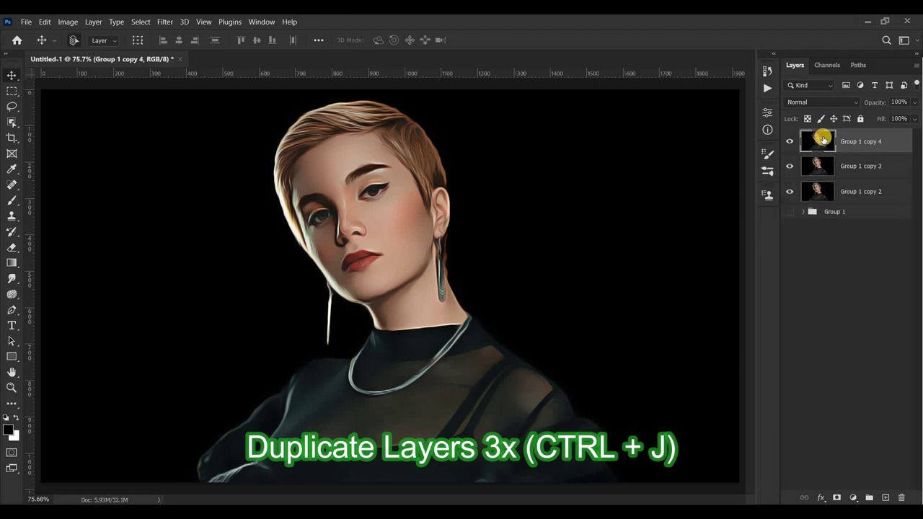
click(849, 195)
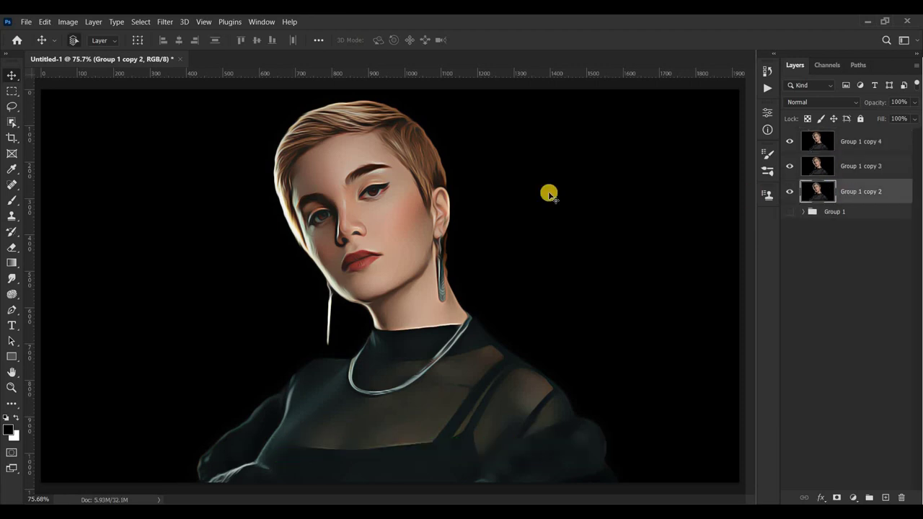
Apply Filter Gallery Artistic > Cutout to Group 1 copy 2: 8 levels, edge simplicity 5, fidelity 1.
click(164, 28)
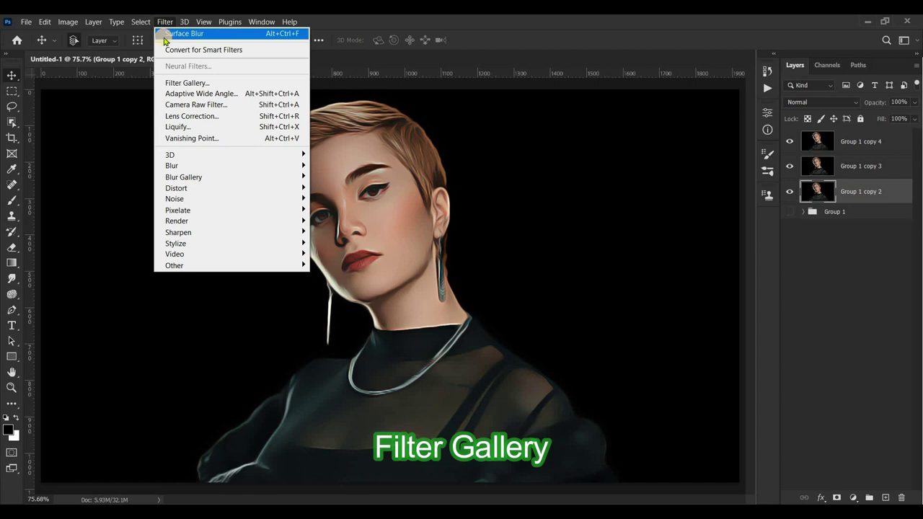
click(179, 83)
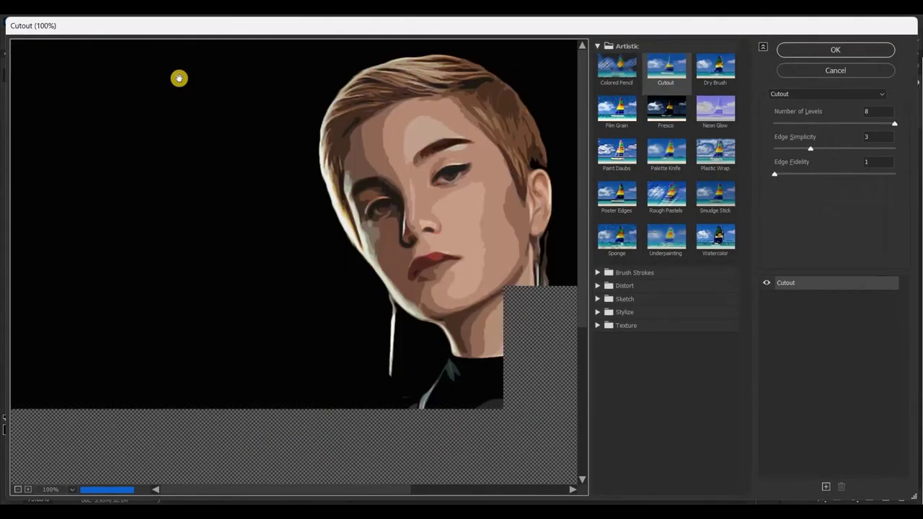
click(598, 46)
click(597, 47)
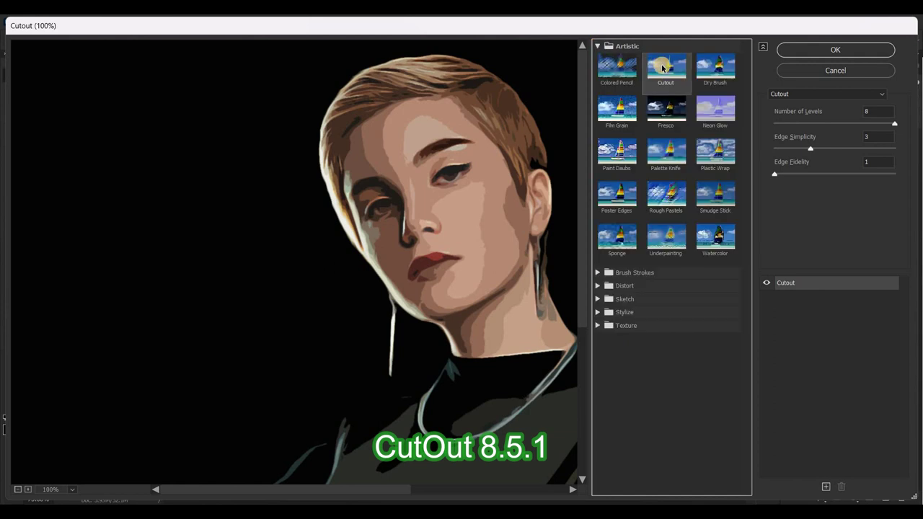
click(881, 137)
click(874, 111)
text(5)
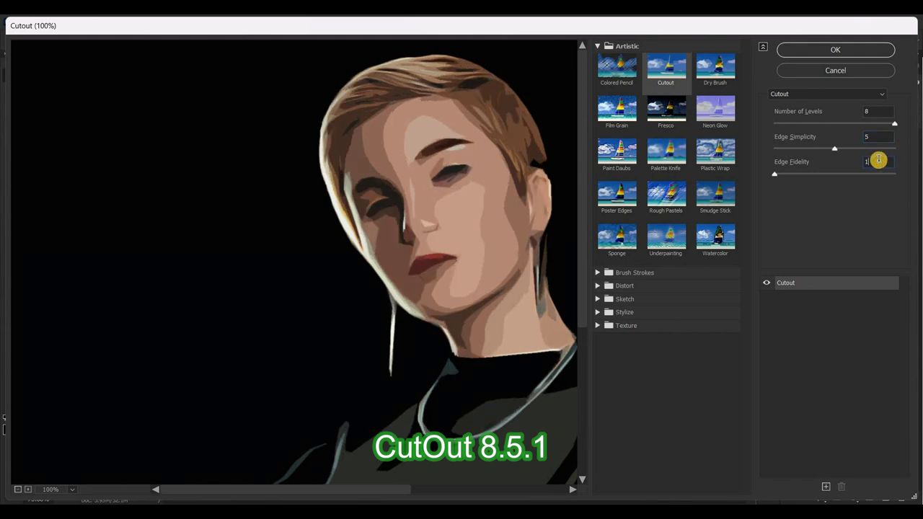
click(831, 50)
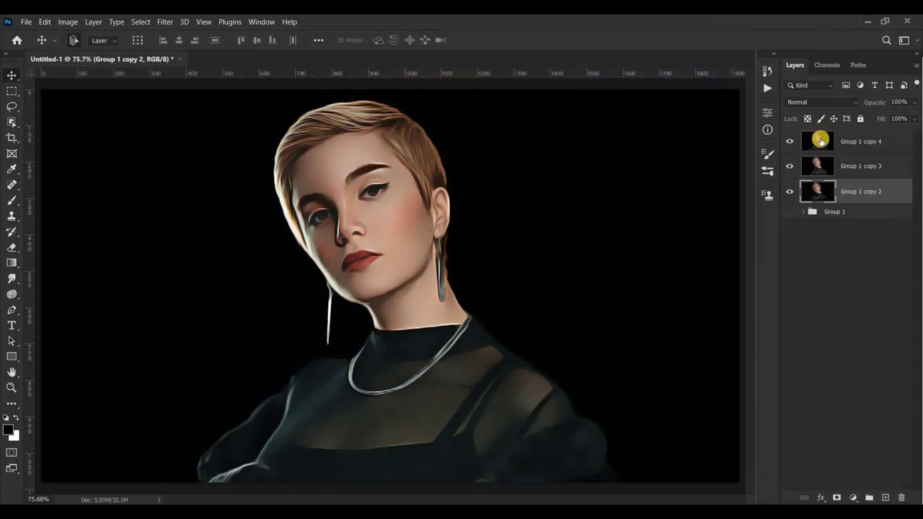
Hide Group 1 copy 4 and set Group 1 copy 3's blend mode to Overlay.
drag(789, 143, 790, 166)
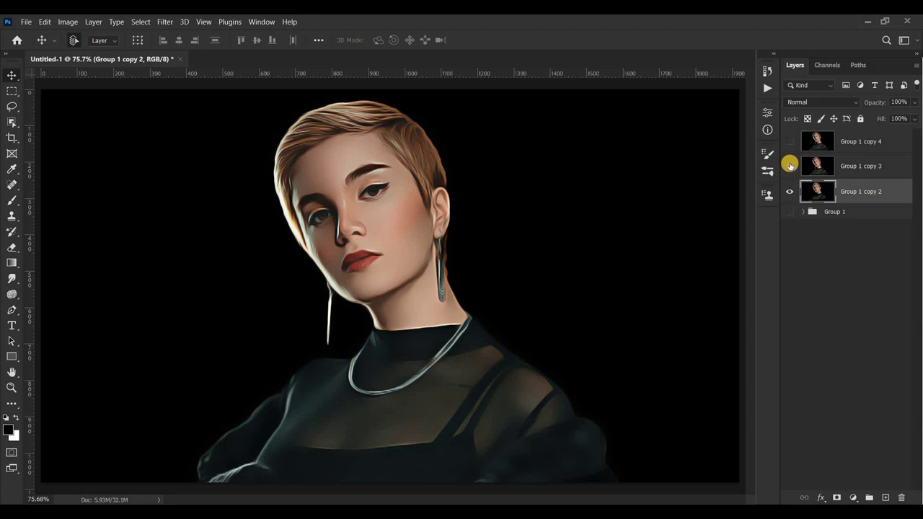
click(816, 191)
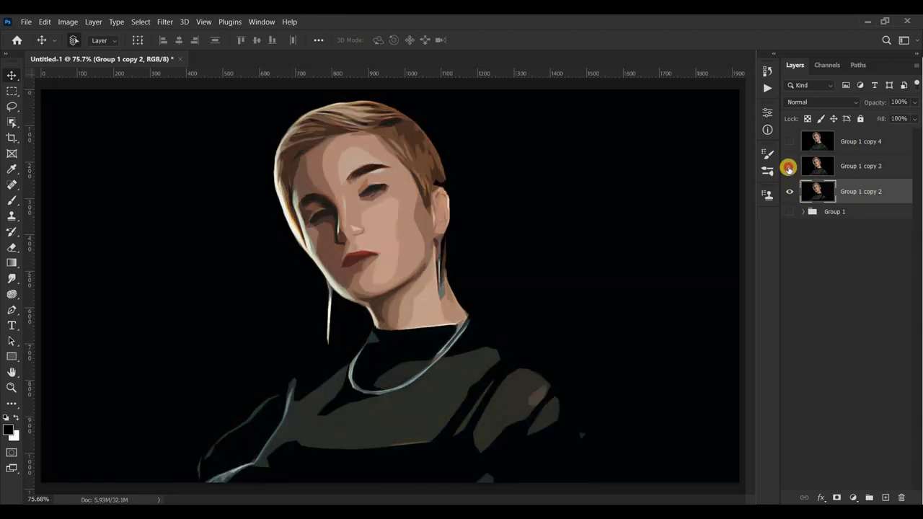
click(789, 168)
click(818, 166)
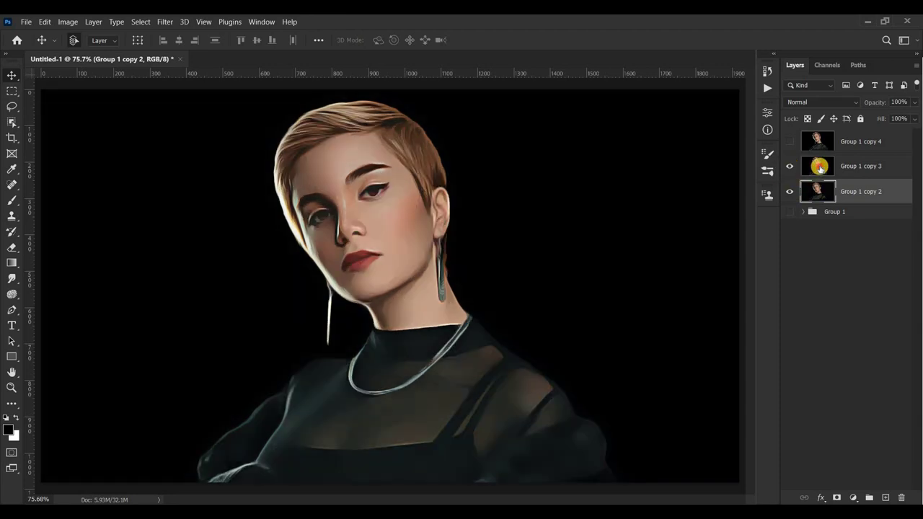
click(818, 104)
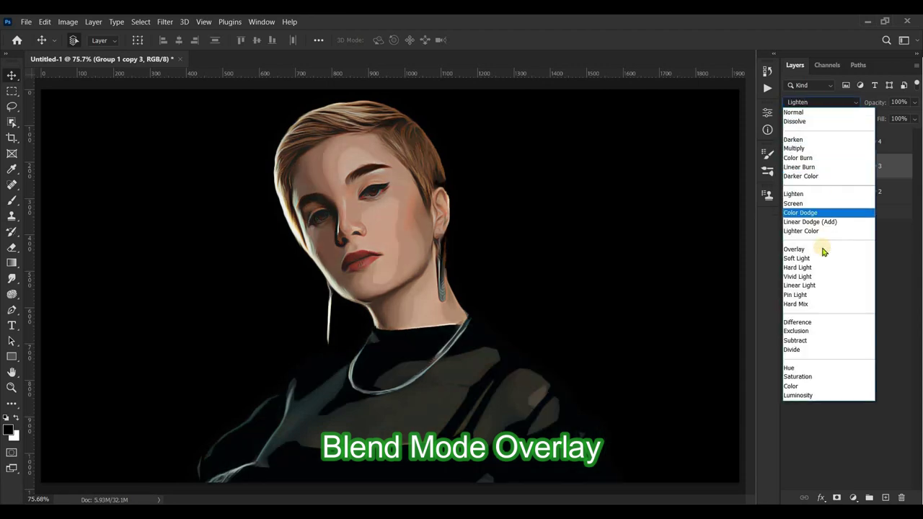
click(822, 243)
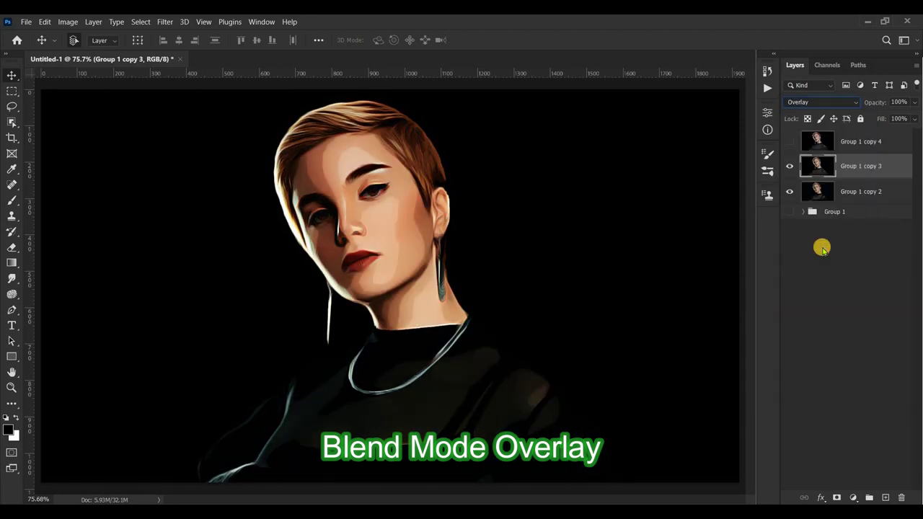
click(163, 22)
Apply Cutout to Group 1 copy 3 with 8 levels and edge simplicity 3.
click(180, 81)
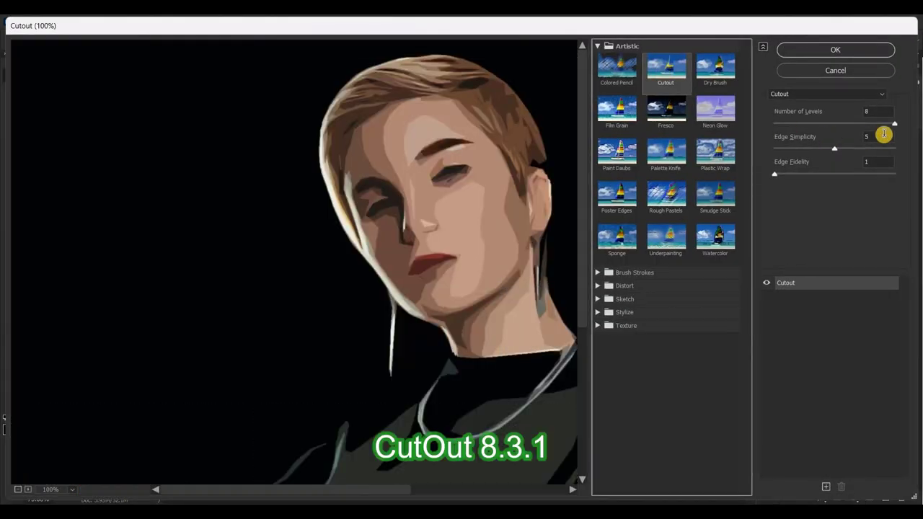
click(879, 113)
text(3)
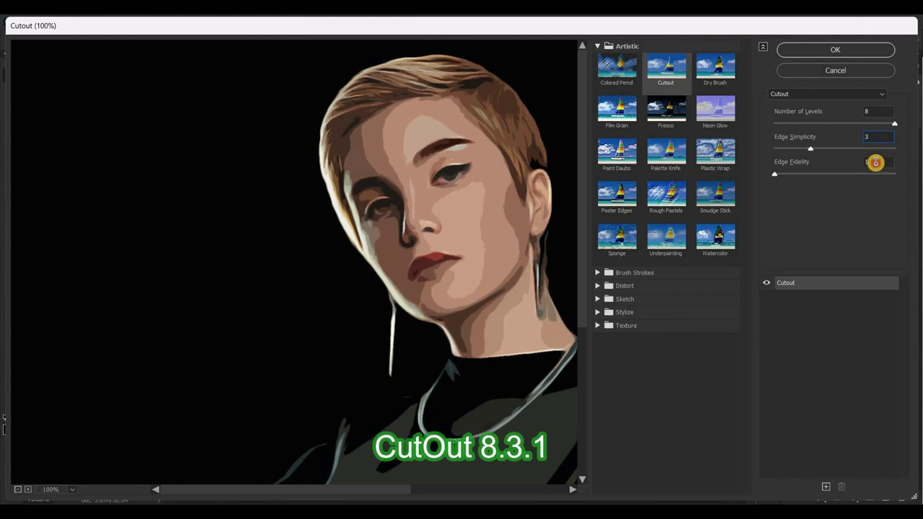
click(836, 51)
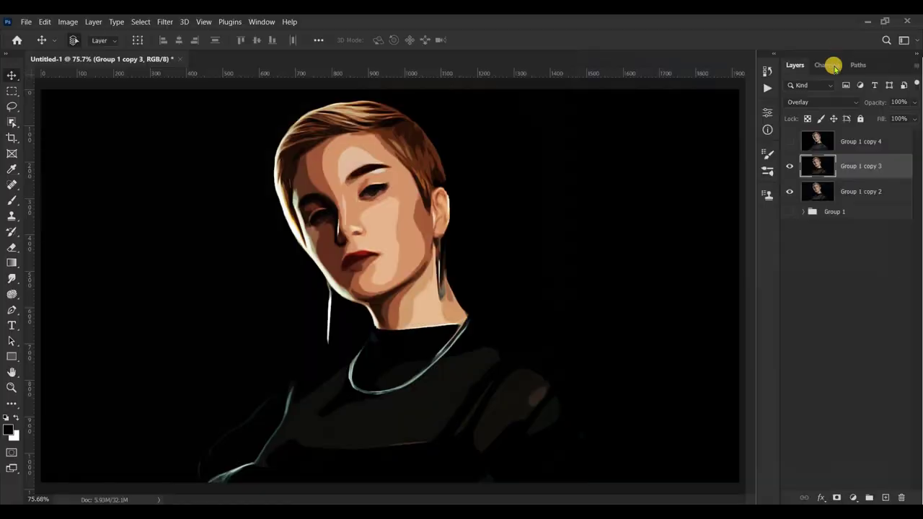
Show Group 1 copy 4 in Overlay mode and add an empty Layer 2 on top.
click(791, 166)
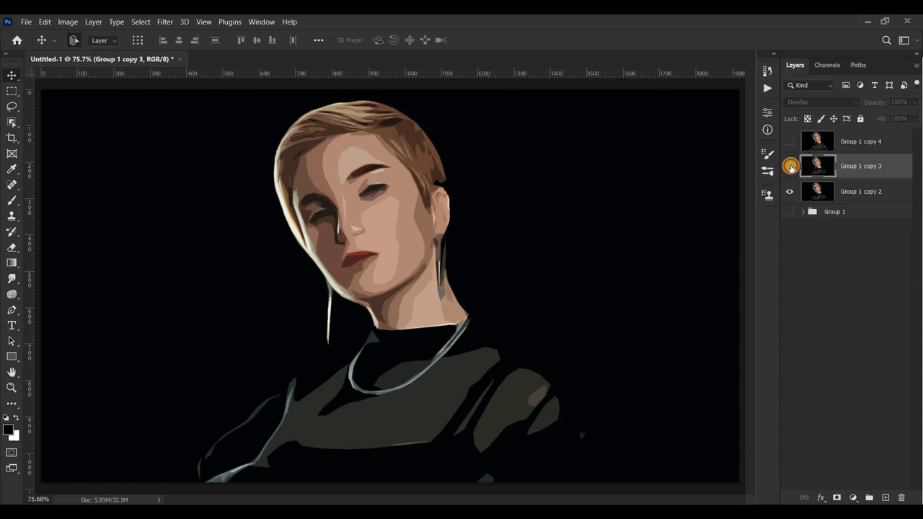
click(790, 167)
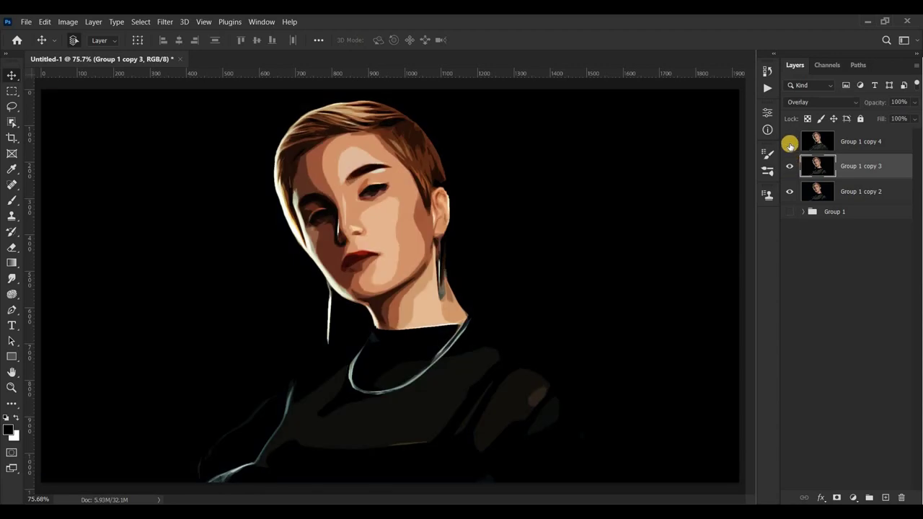
click(790, 143)
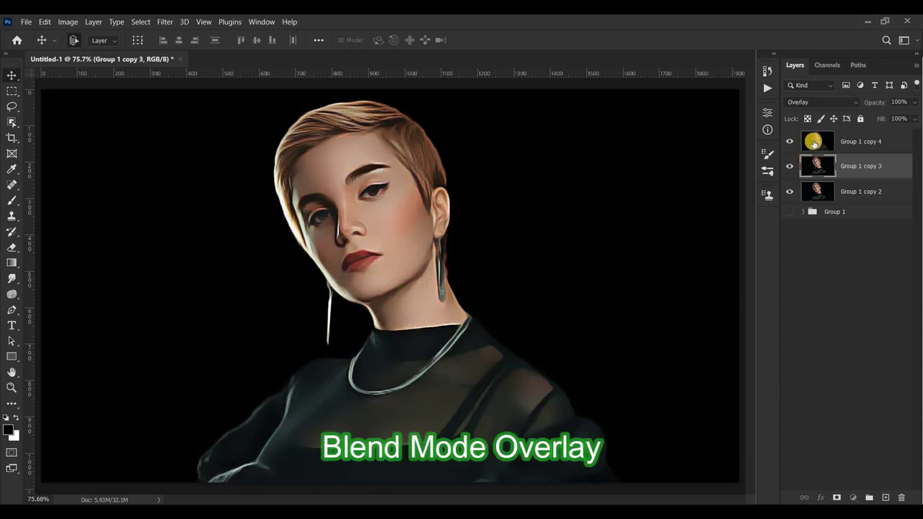
click(814, 143)
click(816, 104)
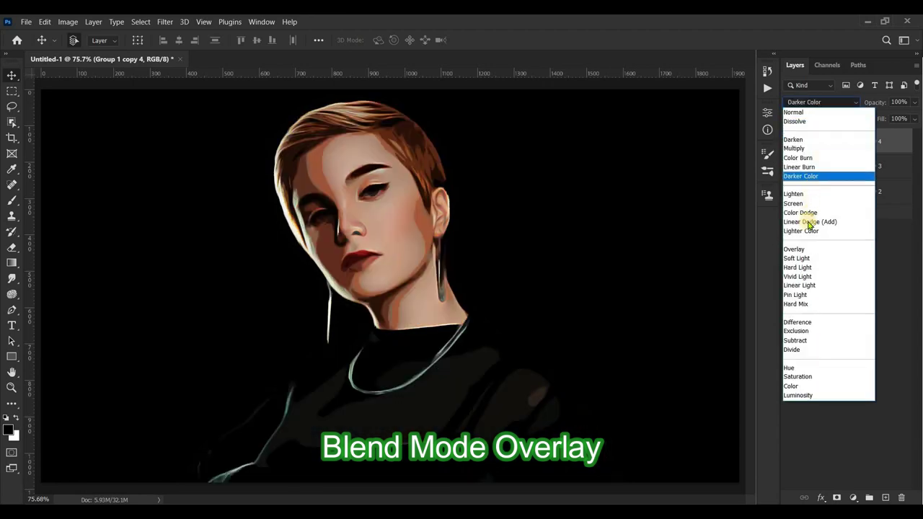
click(810, 250)
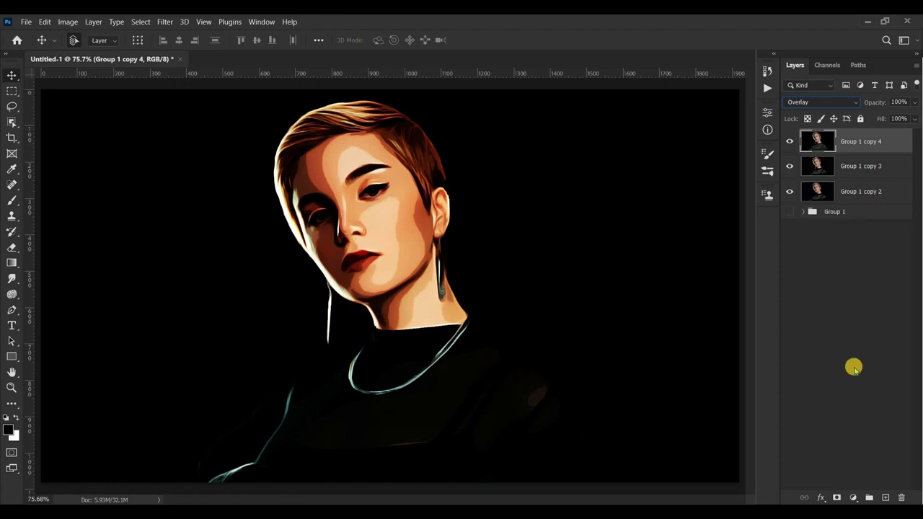
click(888, 496)
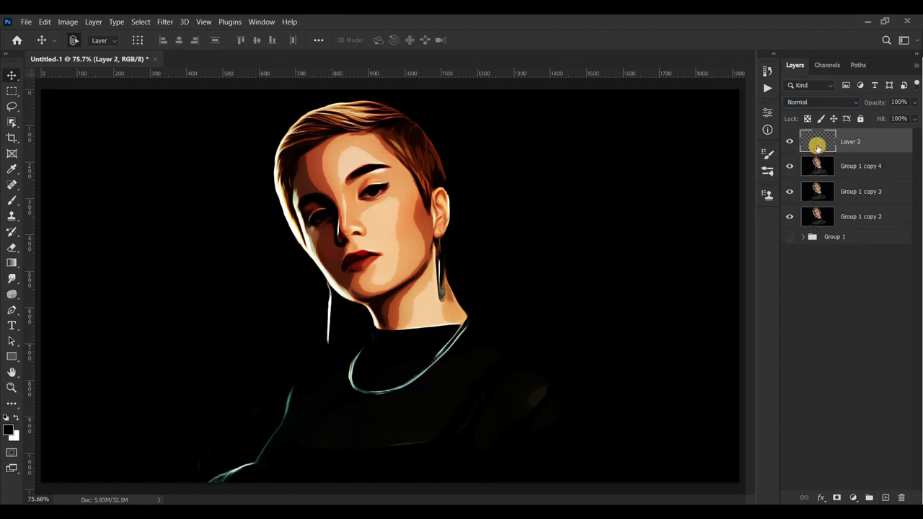
Set Layer 2's blend mode to Color Dodge and choose the Brush with white foreground.
click(811, 101)
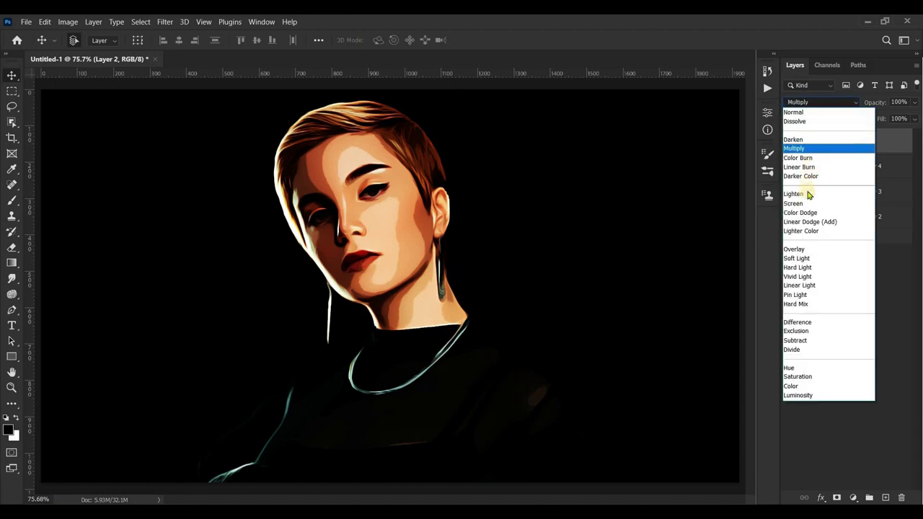
click(801, 213)
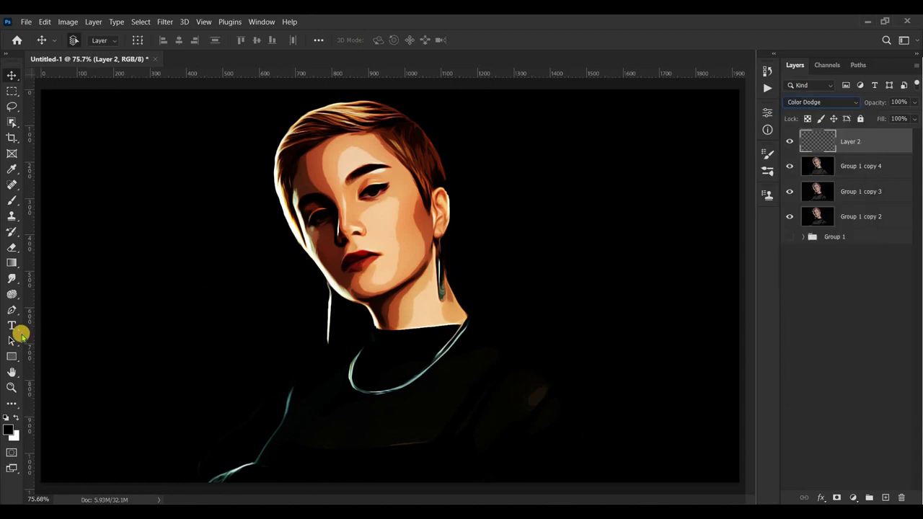
click(11, 200)
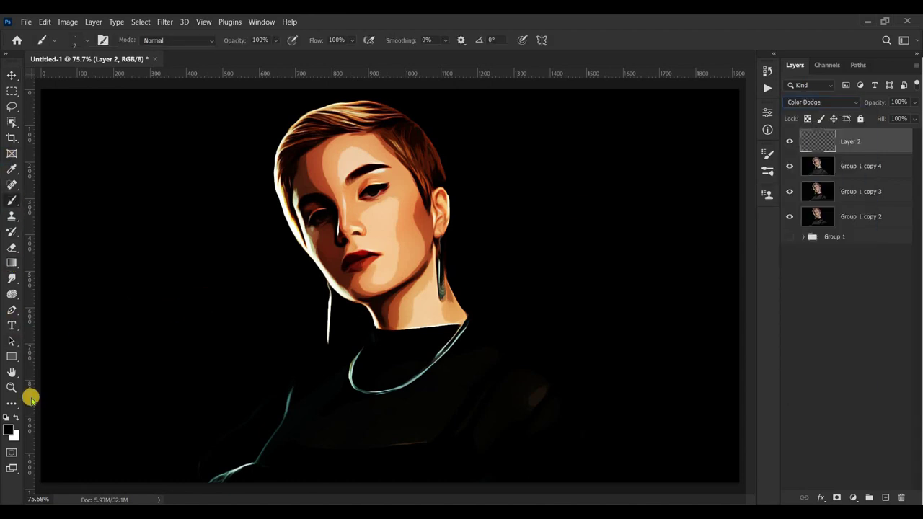
click(16, 417)
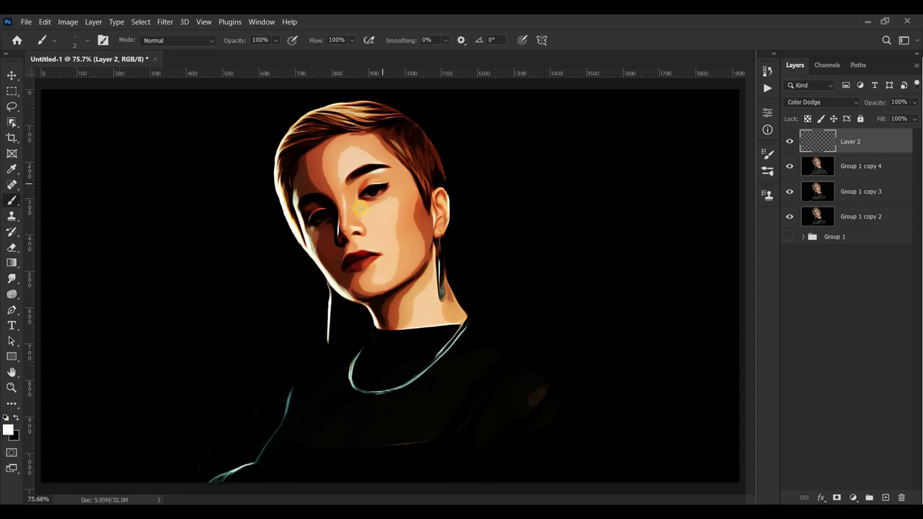
Dab small white catchlights into both eyes, two in the right eye and one in the left.
scroll(359, 209, up, 2)
scroll(391, 169, up, 2)
scroll(375, 154, up, 2)
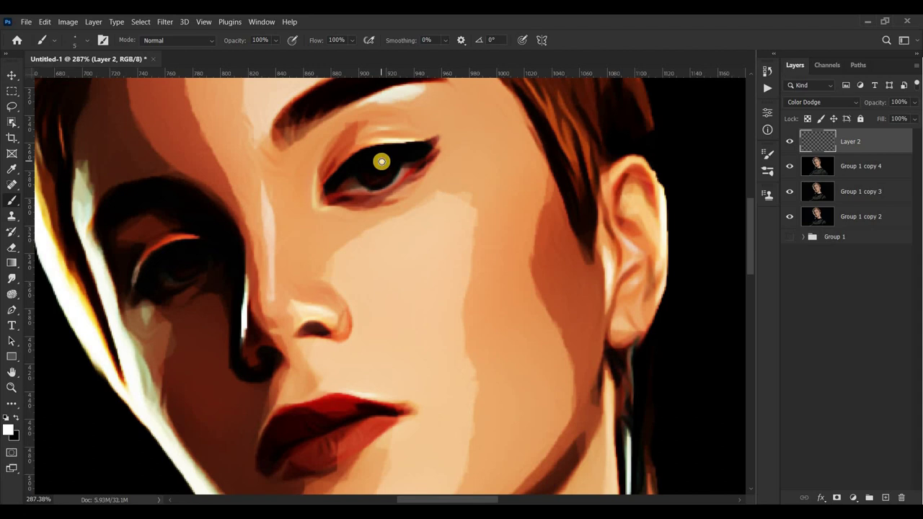
click(382, 162)
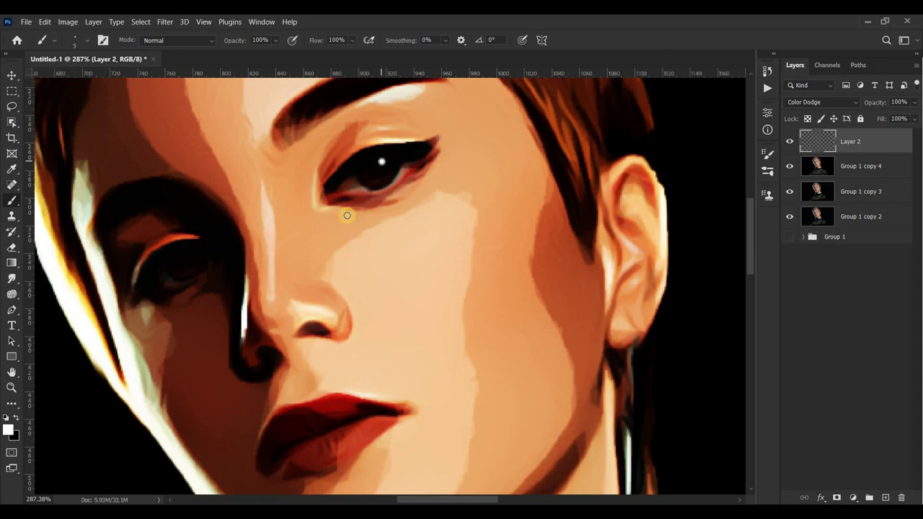
click(184, 254)
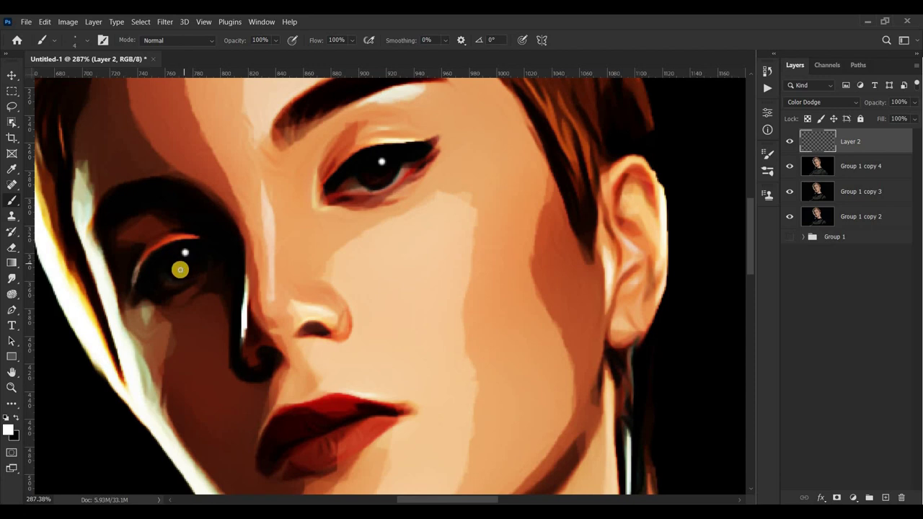
click(378, 176)
scroll(532, 319, down, 2)
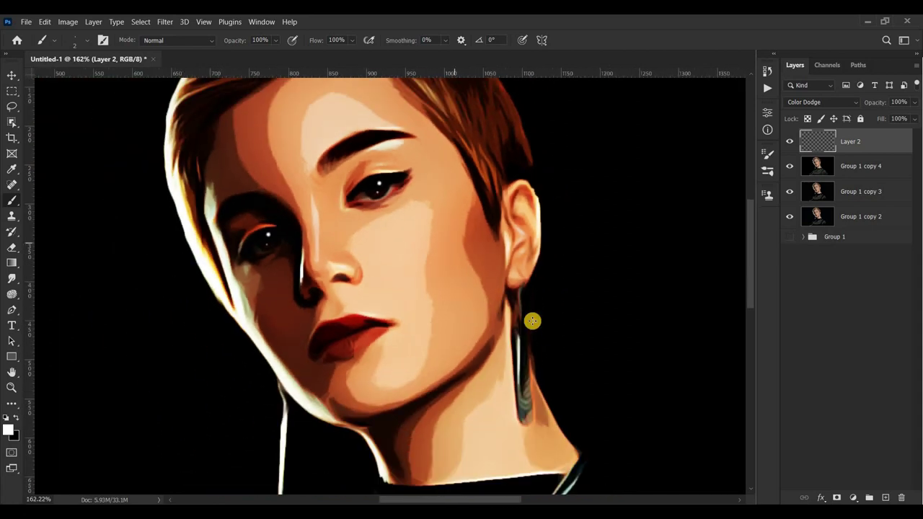
scroll(587, 354, down, 2)
scroll(493, 344, down, 1)
scroll(494, 340, down, 2)
scroll(494, 340, up, 1)
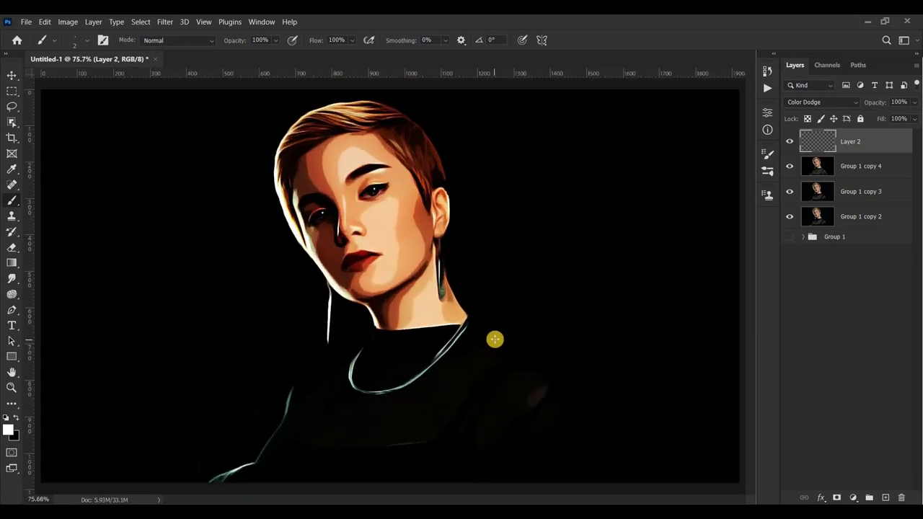
click(11, 75)
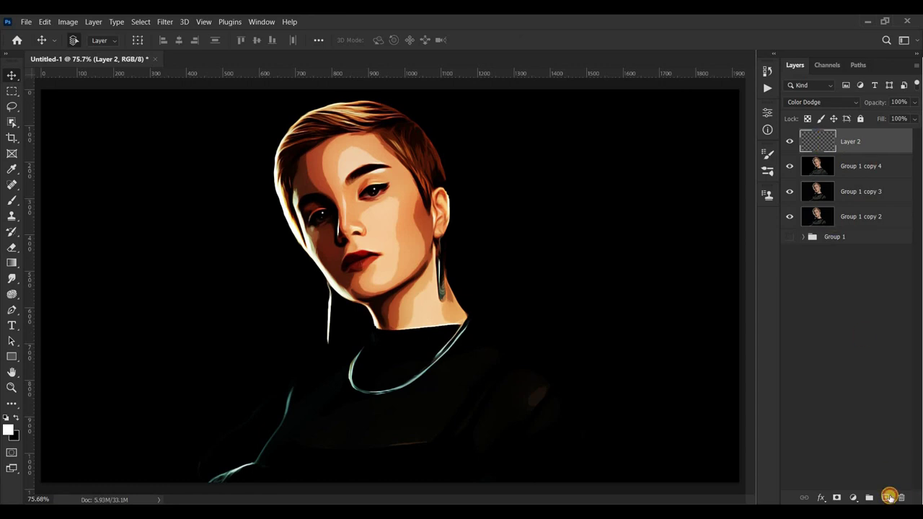
Add a new Layer 3 filled with a merged copy of the image via Apply Image.
click(888, 498)
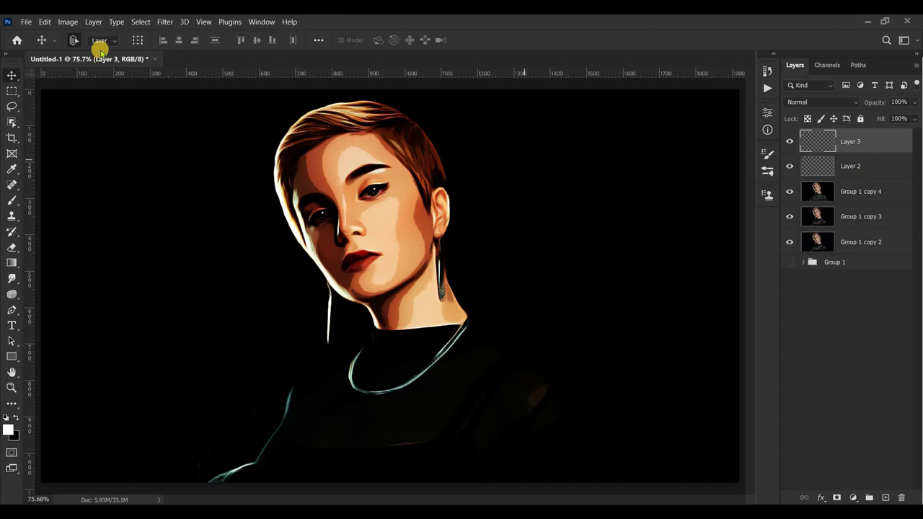
click(68, 21)
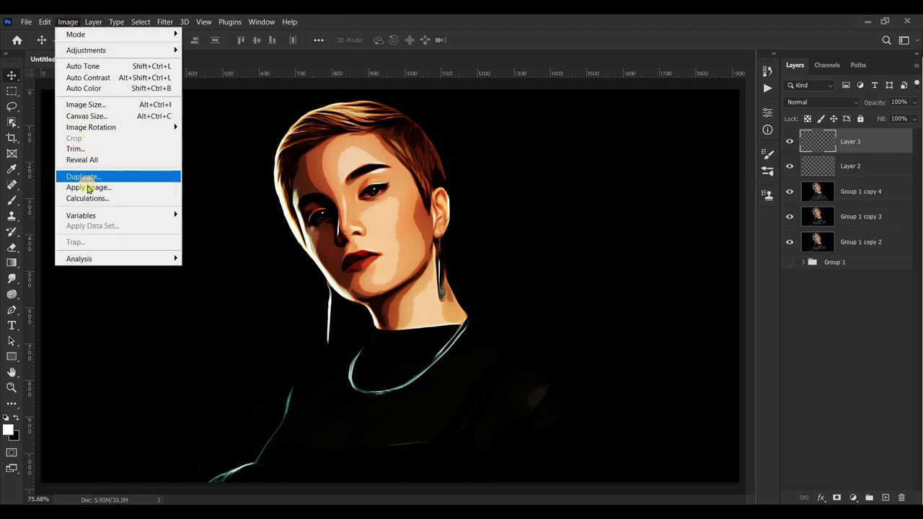
click(87, 186)
click(564, 140)
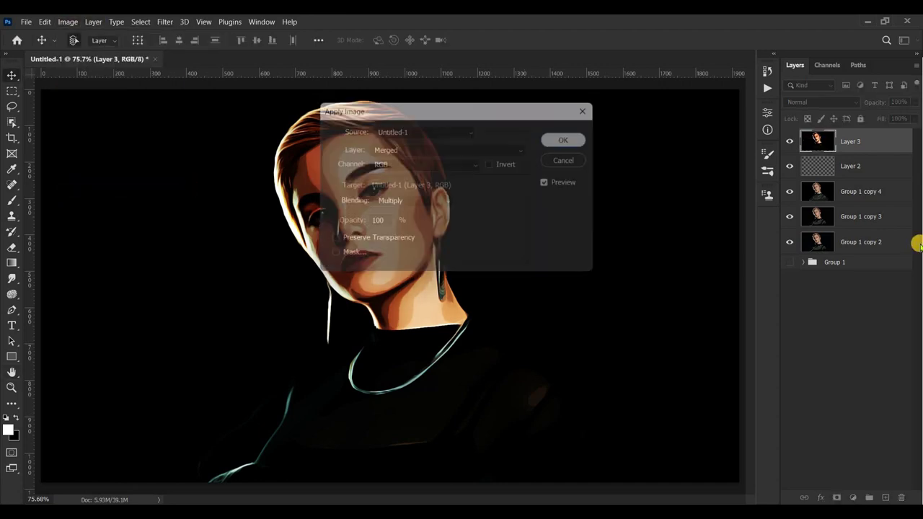
Group Layer 2 through Group 1 copy 2 into Group 2.
click(871, 166)
shift+click(895, 244)
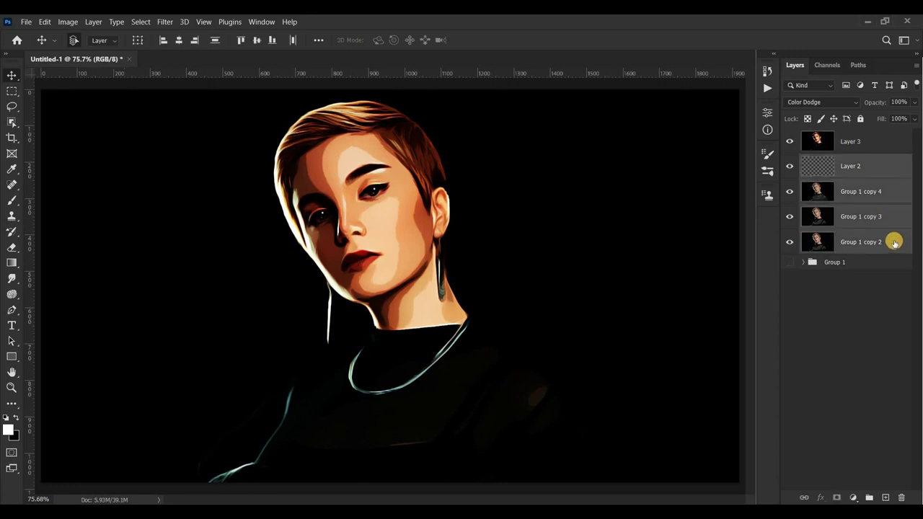
key(ctrl+g)
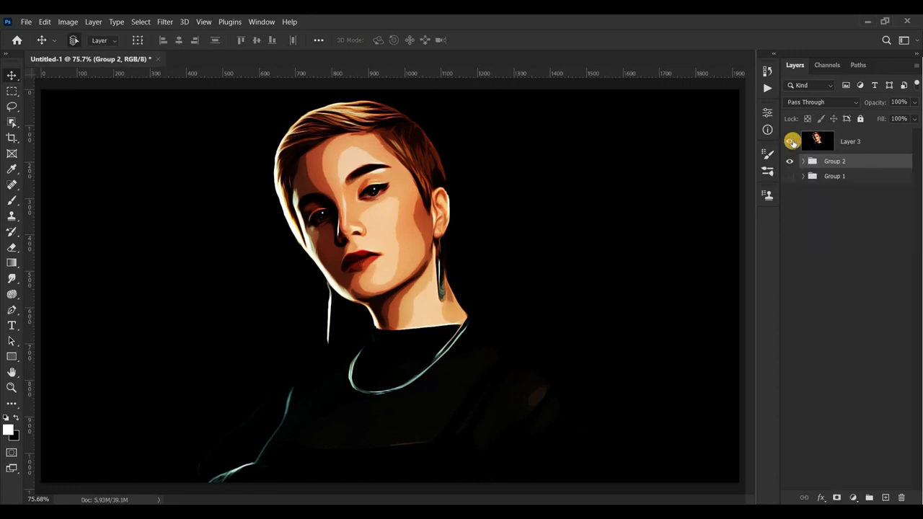
Show Layer 3, hide Group 2, and make Layer 3 the active layer.
click(792, 142)
click(789, 161)
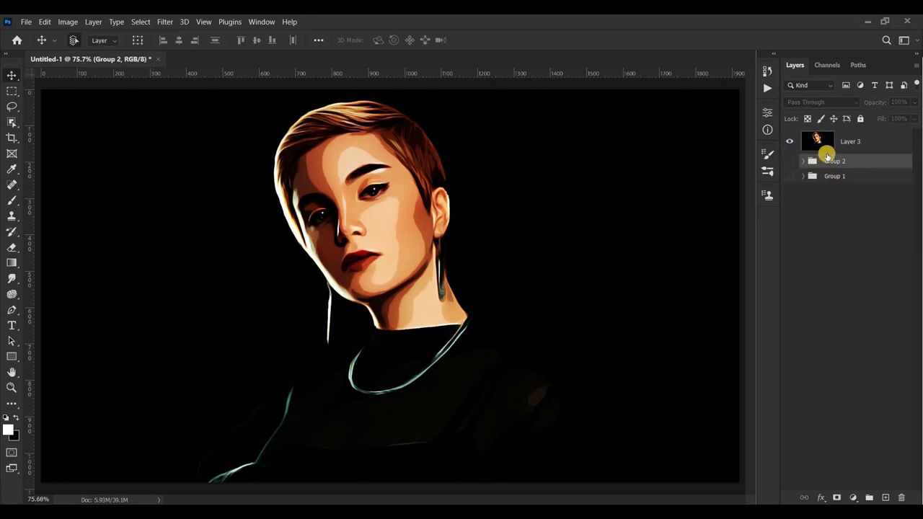
key(alt+bracketright)
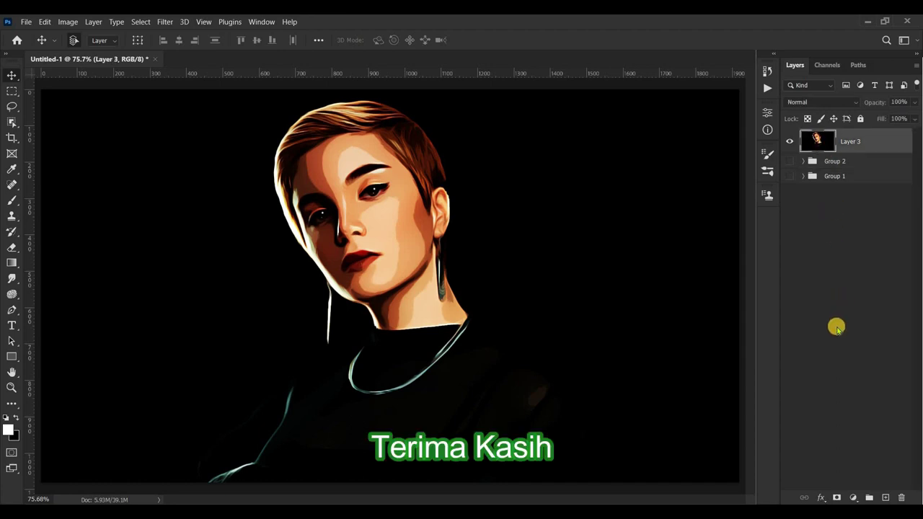